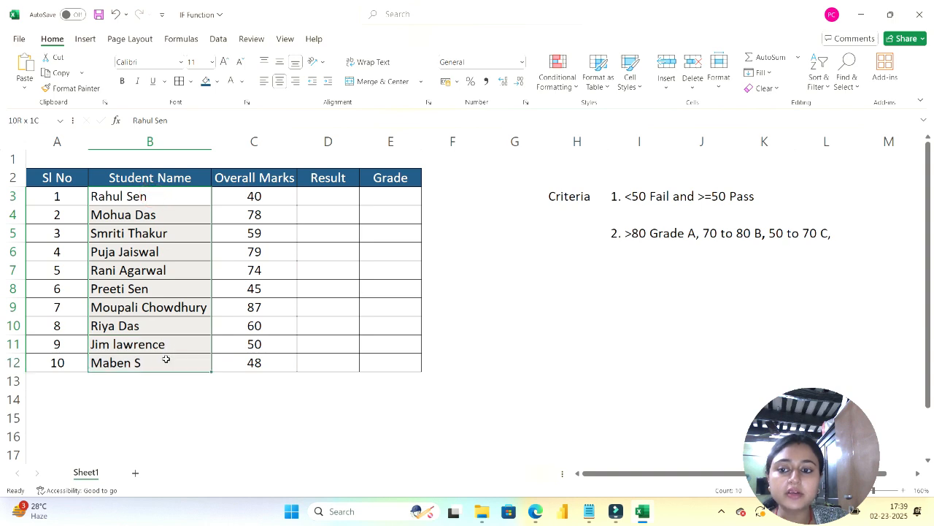
Step: Examine the overall marks, the empty Result column and the two criteria for pass/fail and grades
{"action": "left_click_drag", "start_coordinate": [248, 194], "coordinate": [243, 362]}
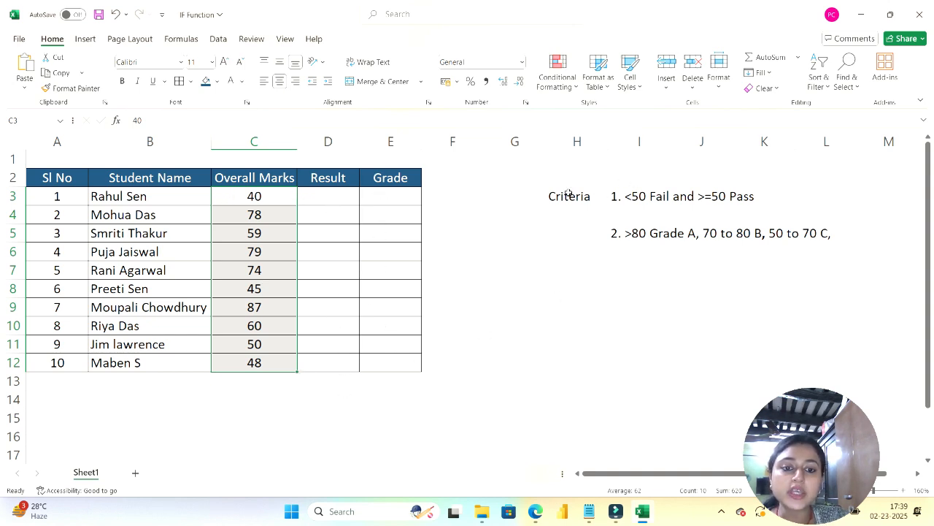
{"action": "left_click_drag", "start_coordinate": [568, 193], "coordinate": [810, 233]}
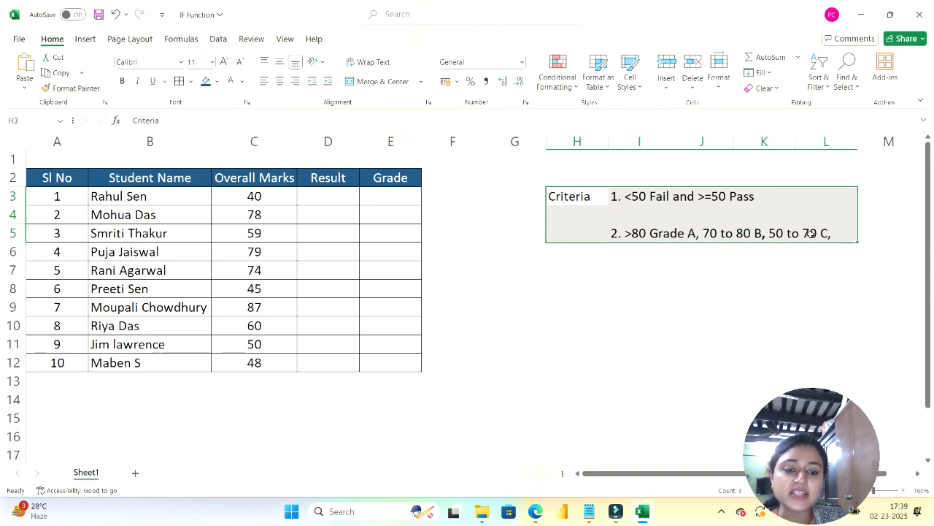
{"action": "left_click", "coordinate": [647, 197]}
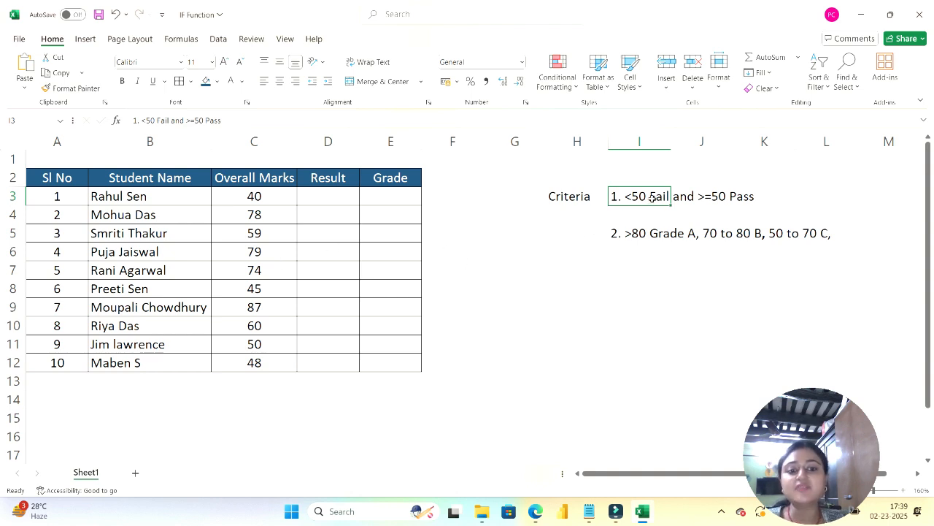
{"action": "left_click", "coordinate": [645, 216]}
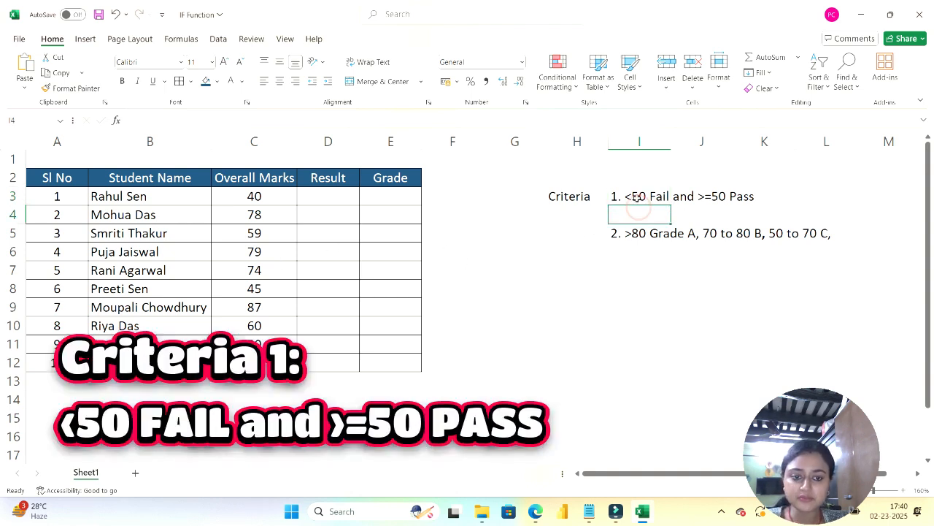
{"action": "left_click_drag", "start_coordinate": [636, 195], "coordinate": [739, 197]}
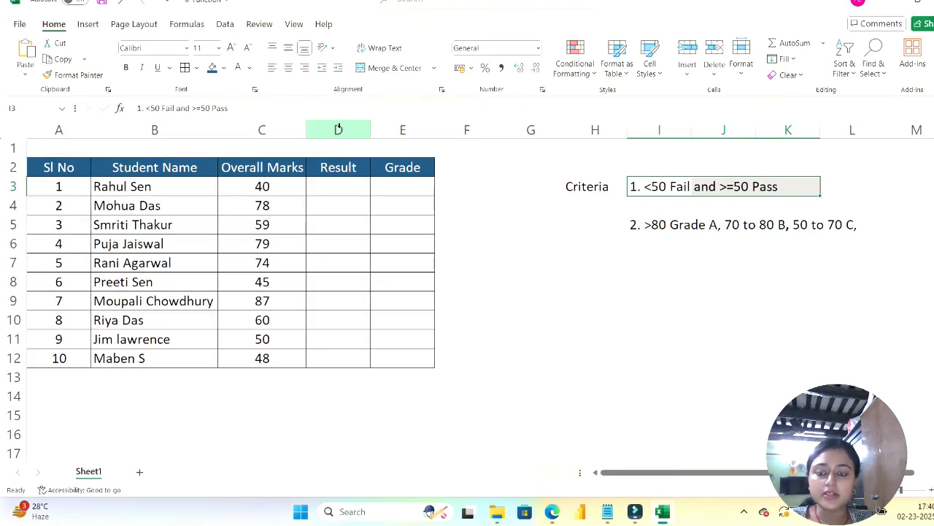
{"action": "left_click", "coordinate": [339, 129]}
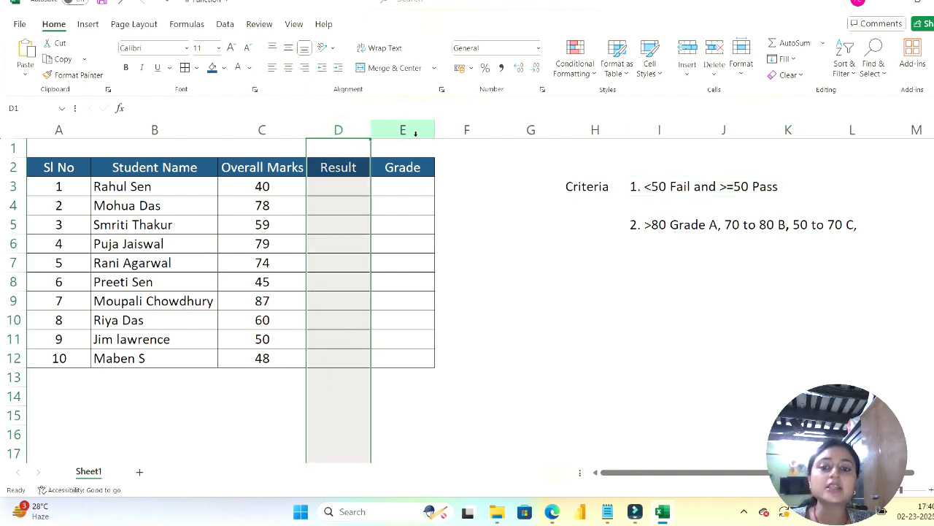
{"action": "left_click", "coordinate": [664, 224]}
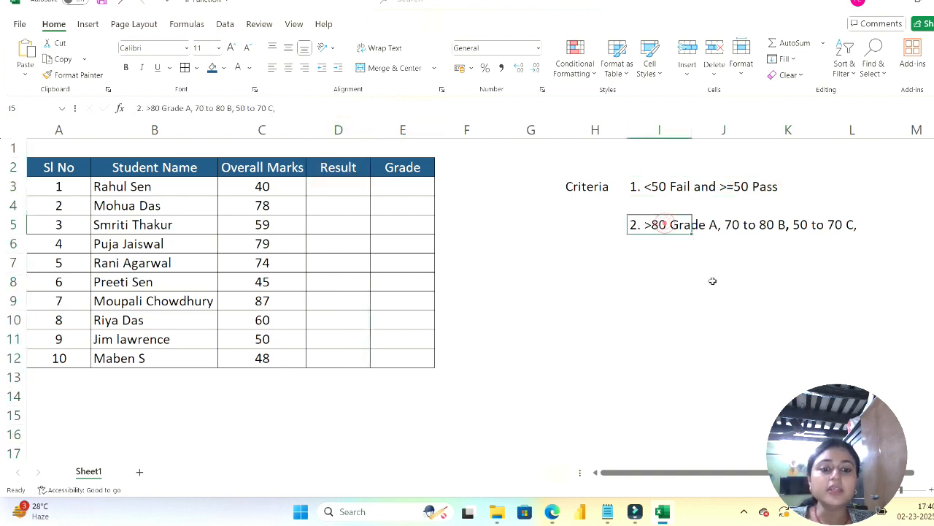
{"action": "left_click_drag", "start_coordinate": [645, 225], "coordinate": [832, 225]}
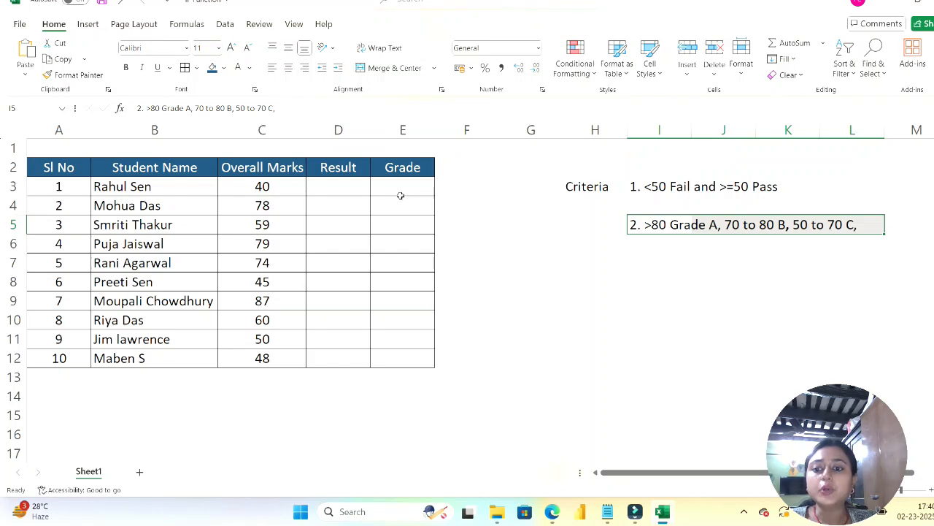
Step: Start an IF formula in the first Result cell, D3, with the logical test C3<50
{"action": "left_click", "coordinate": [343, 188]}
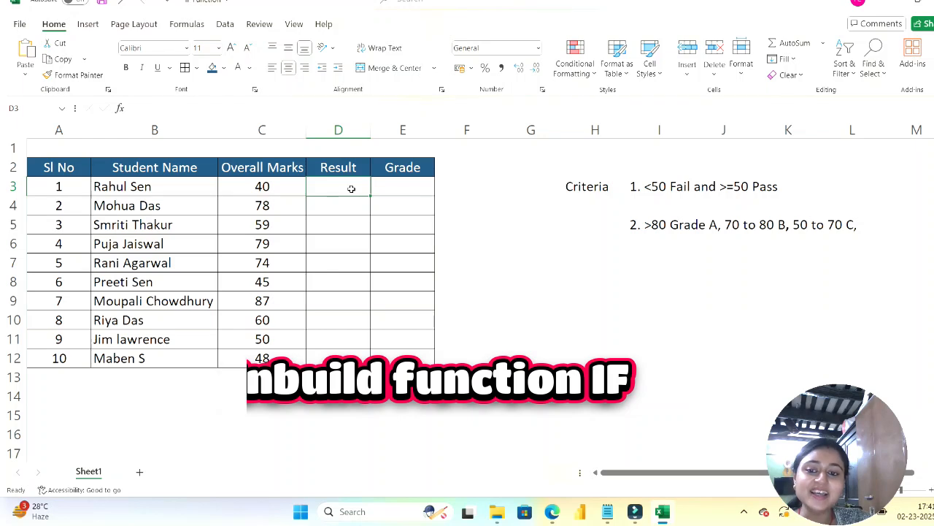
{"action": "type", "text": "=if"}
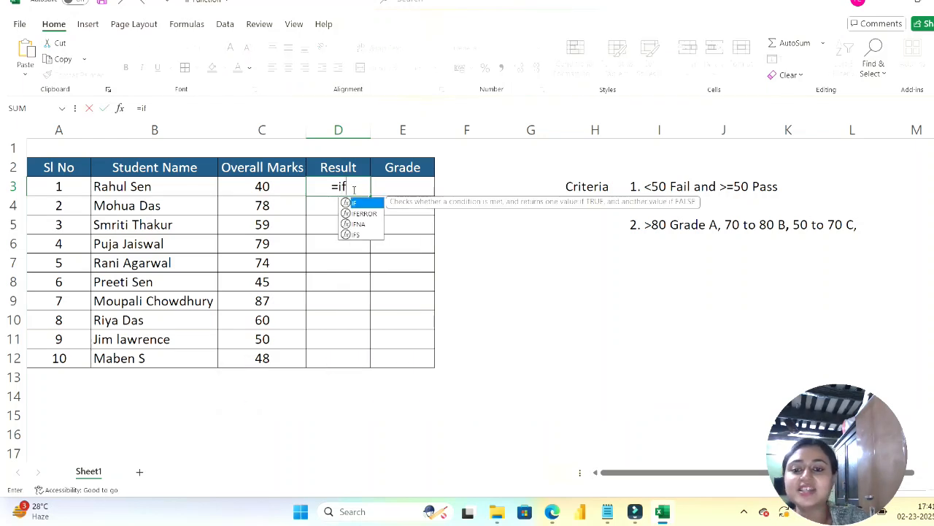
{"action": "key", "text": "Tab"}
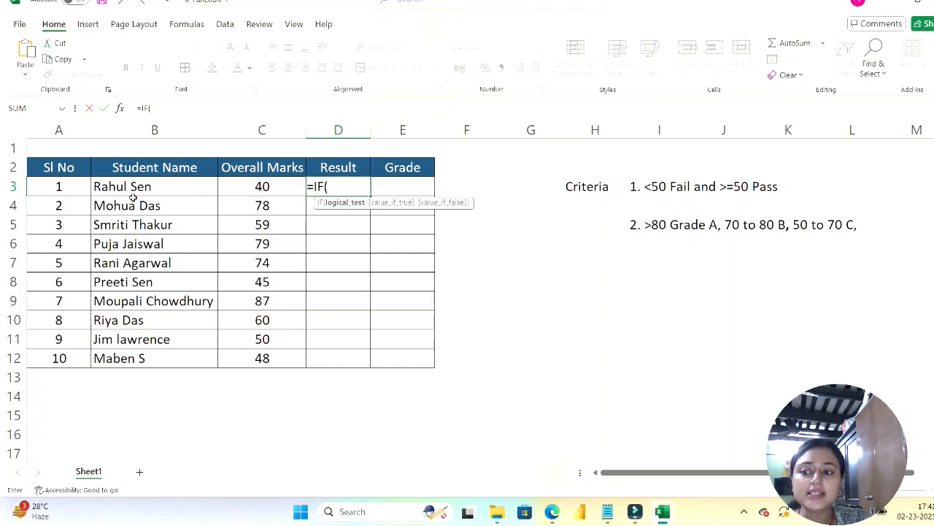
{"action": "left_click", "coordinate": [276, 187]}
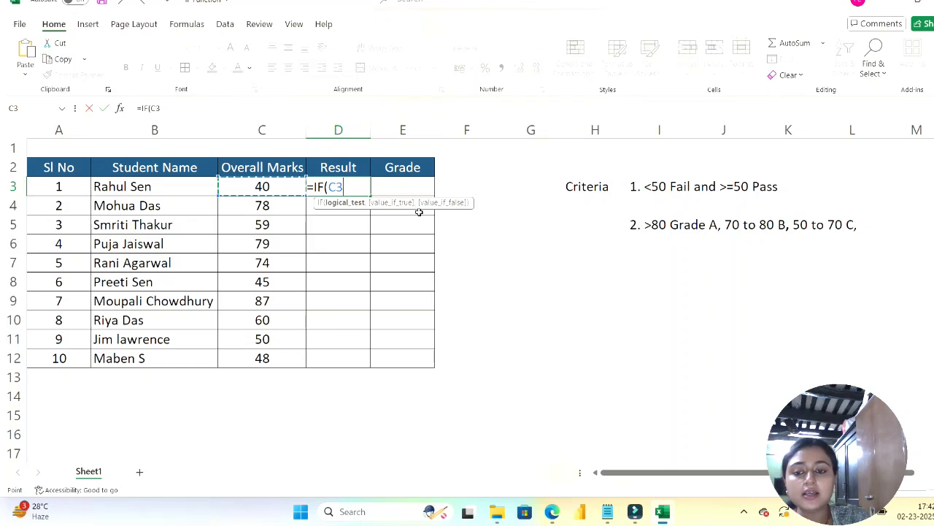
{"action": "type", "text": "<50"}
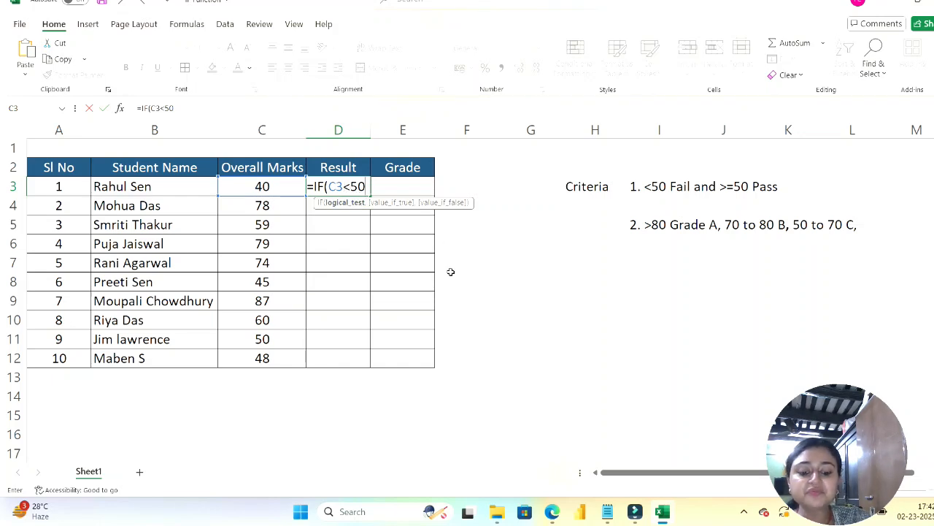
{"action": "type", "text": ","}
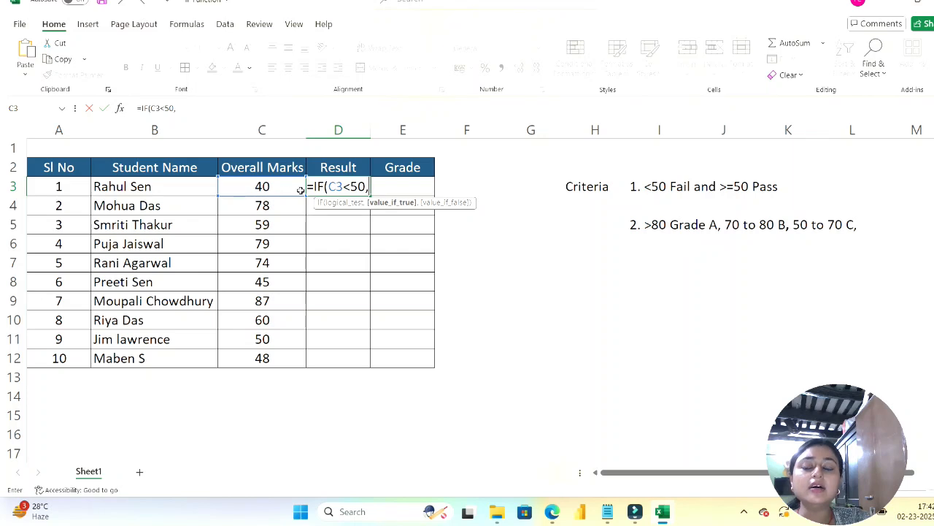
Step: Complete the IF formula in D3 to return "Fail" when true and "Pass" when false
{"action": "left_click", "coordinate": [211, 109]}
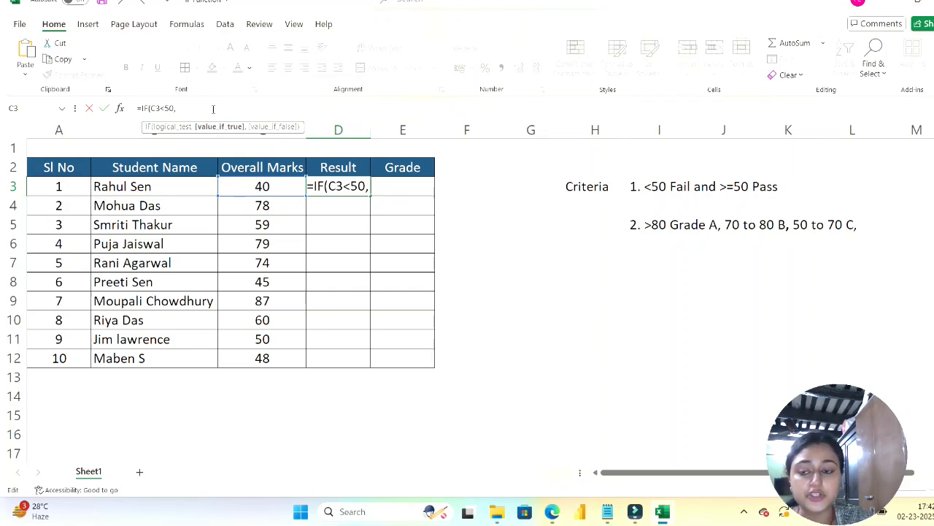
{"action": "type", "text": "\""}
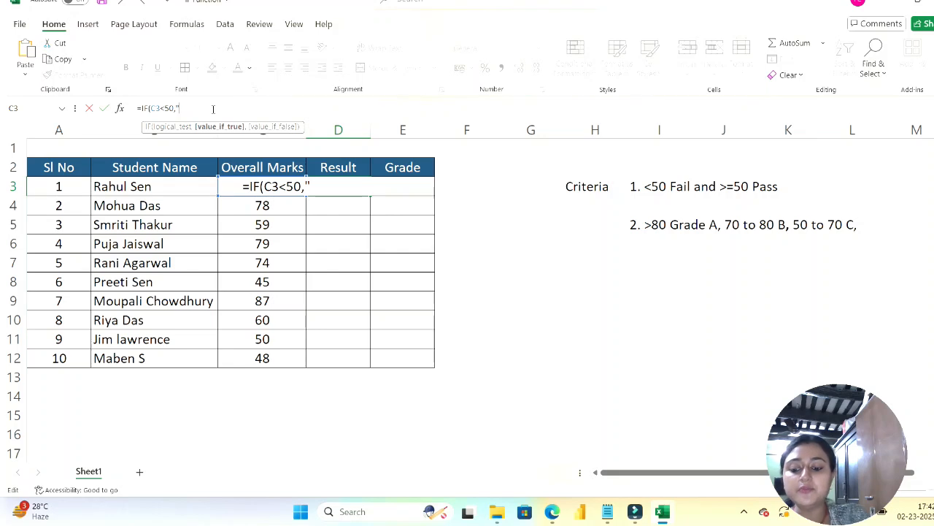
{"action": "type", "text": "Fail"}
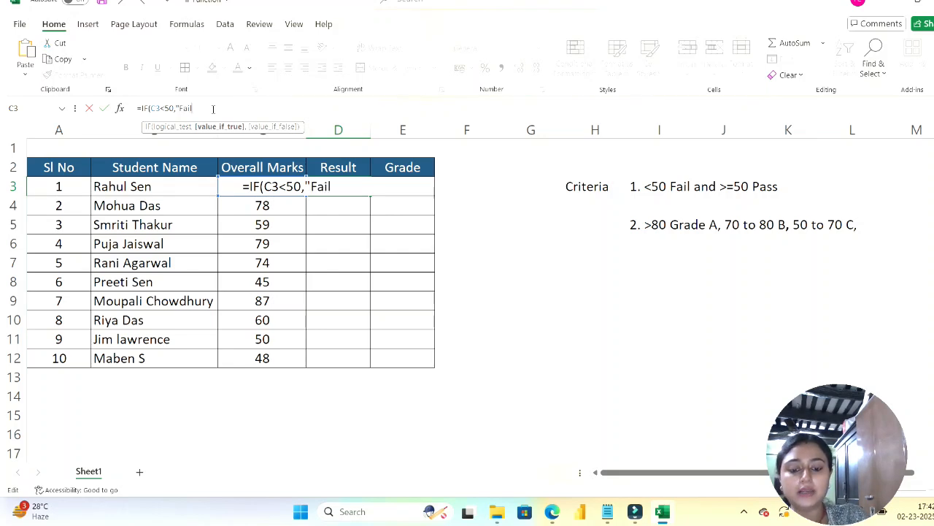
{"action": "type", "text": ","}
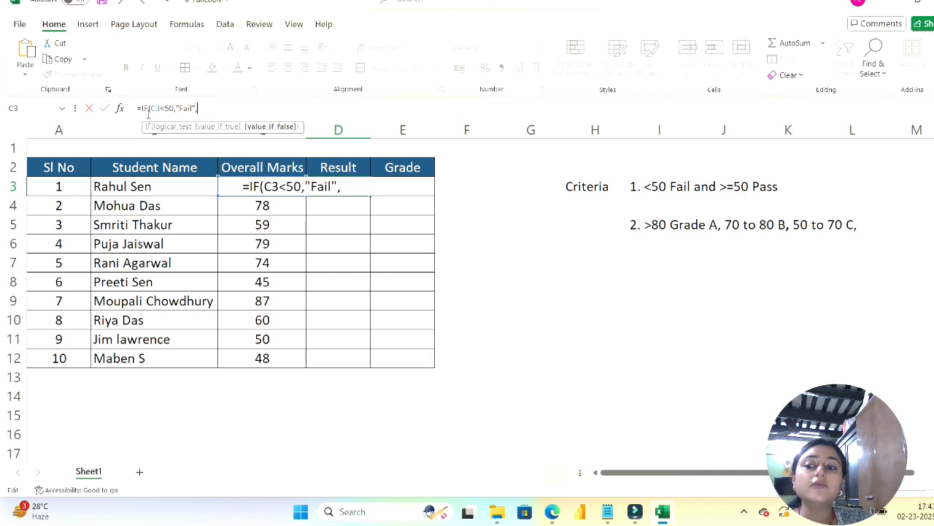
{"action": "left_click_drag", "start_coordinate": [151, 108], "coordinate": [175, 108]}
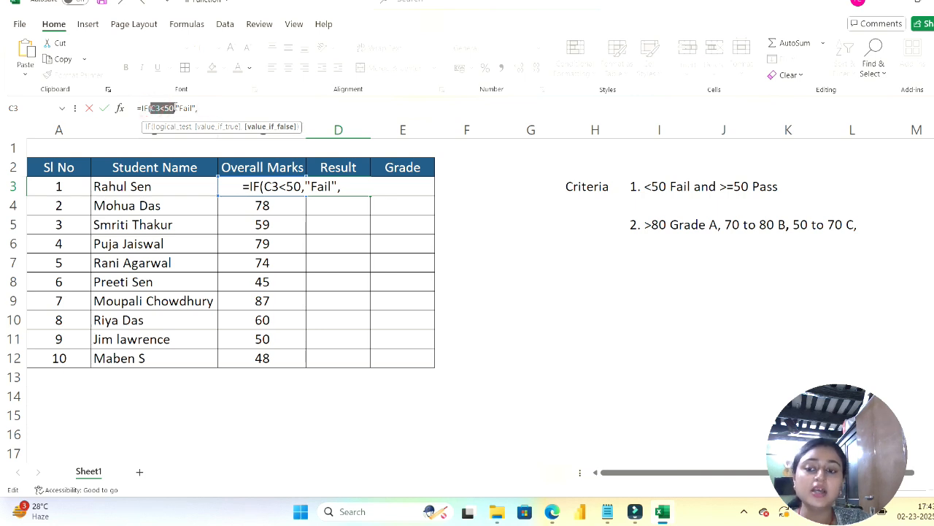
{"action": "left_click", "coordinate": [212, 108]}
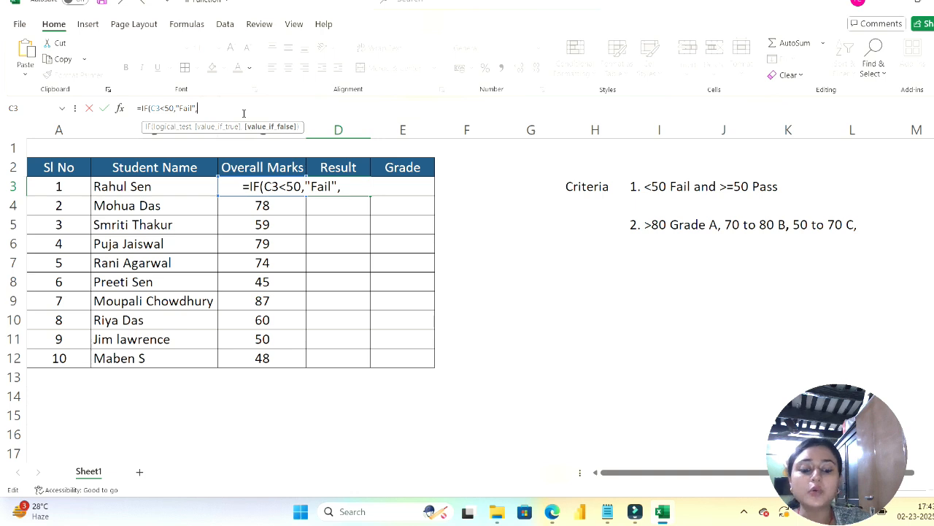
{"action": "type", "text": "\"Pas"}
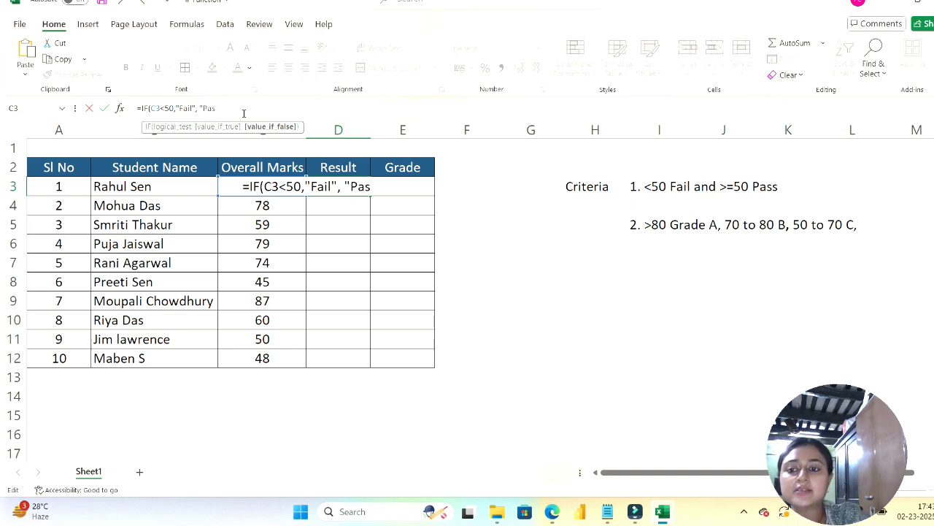
{"action": "type", "text": "s\")"}
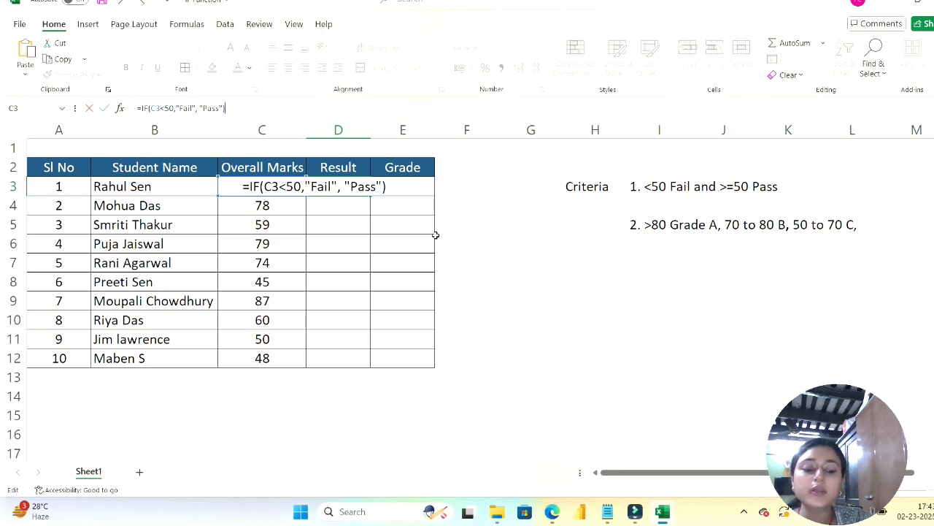
{"action": "key", "text": "Return"}
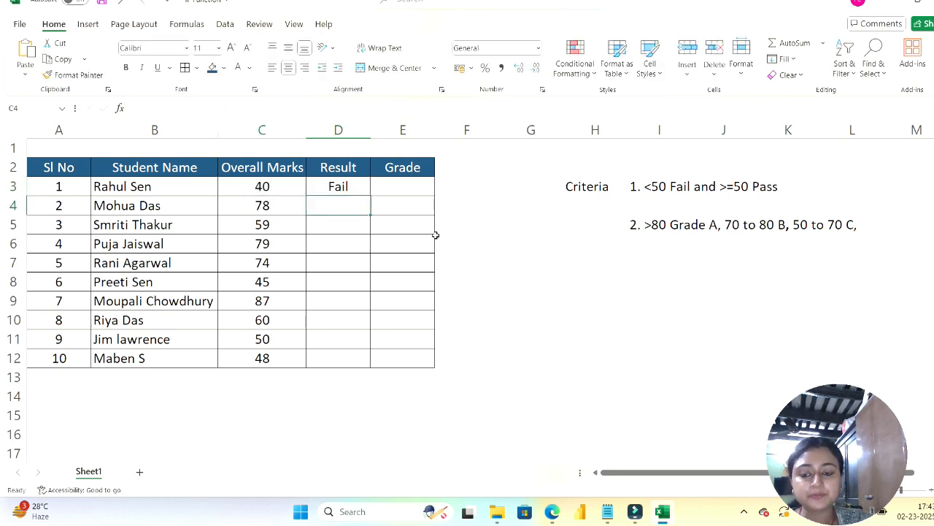
Step: Fill the IF formula from D3 down the Result column to D12
{"action": "key", "text": "Left"}
{"action": "key", "text": "ctrl+Down"}
{"action": "key", "text": "Right"}
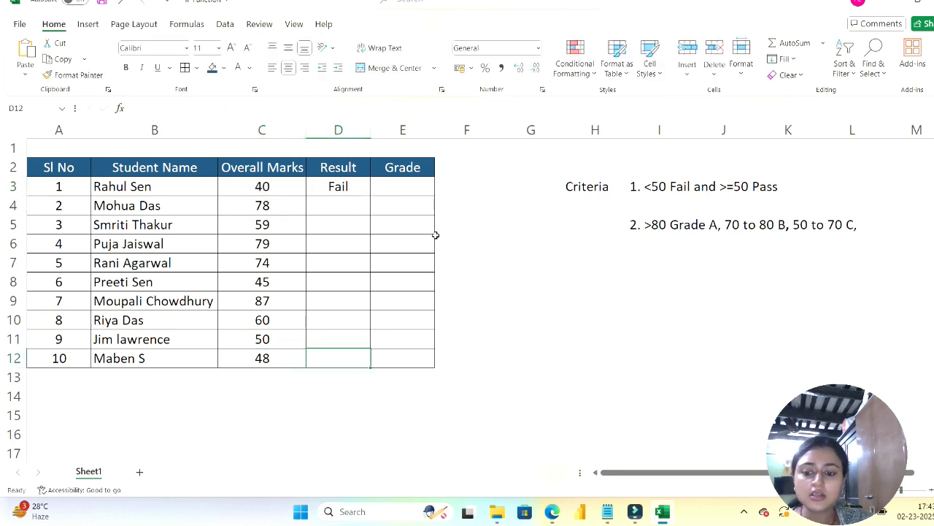
{"action": "key", "text": "ctrl+shift+Up"}
{"action": "key", "text": "ctrl+d"}
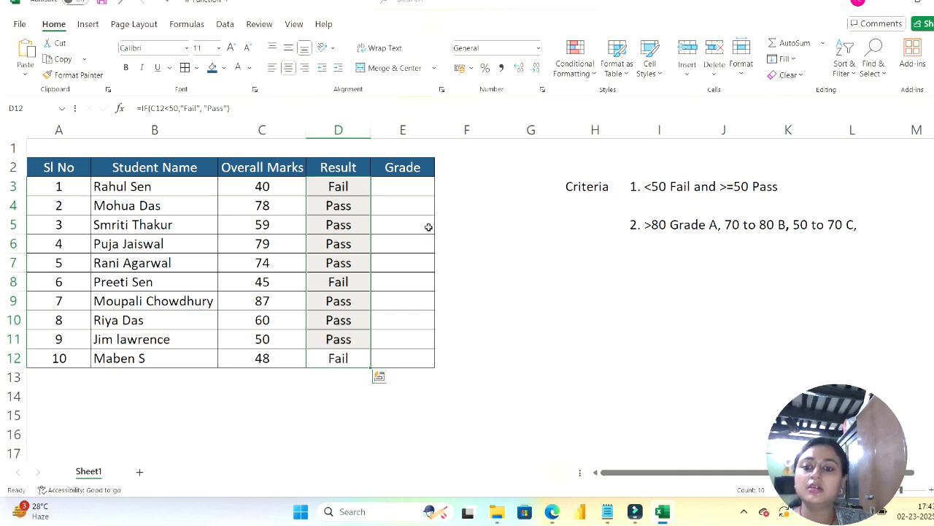
Step: Highlight the marks and result cells of the failing students in rows 3, 8 and 12 in yellow
{"action": "left_click", "coordinate": [278, 186]}
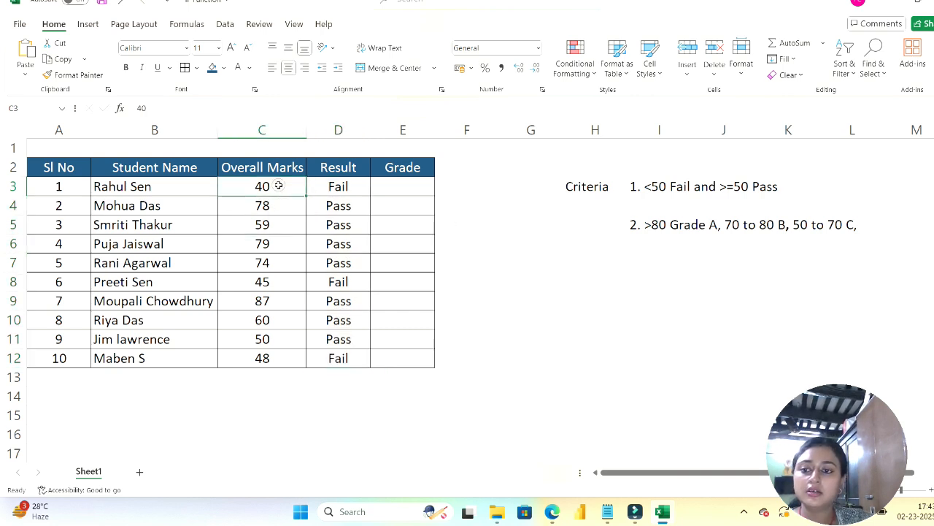
{"action": "left_click", "coordinate": [330, 183]}
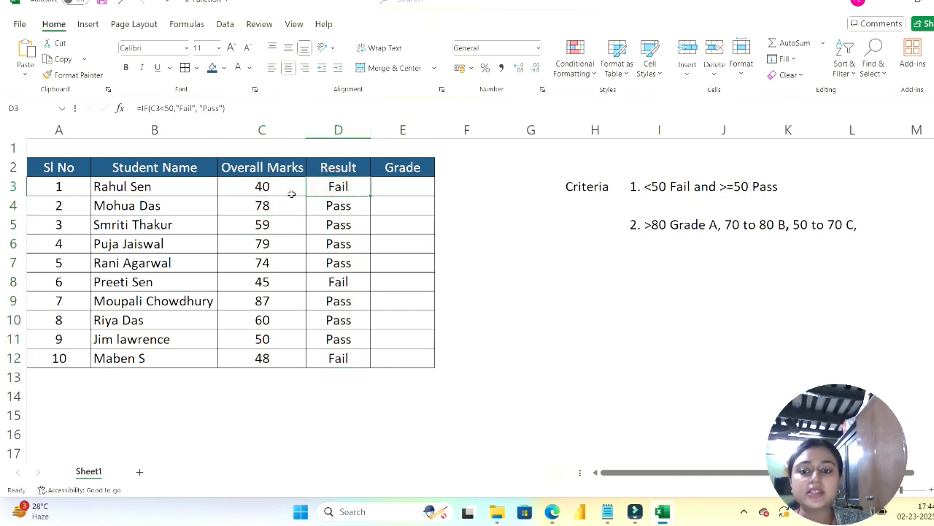
{"action": "left_click", "coordinate": [270, 188]}
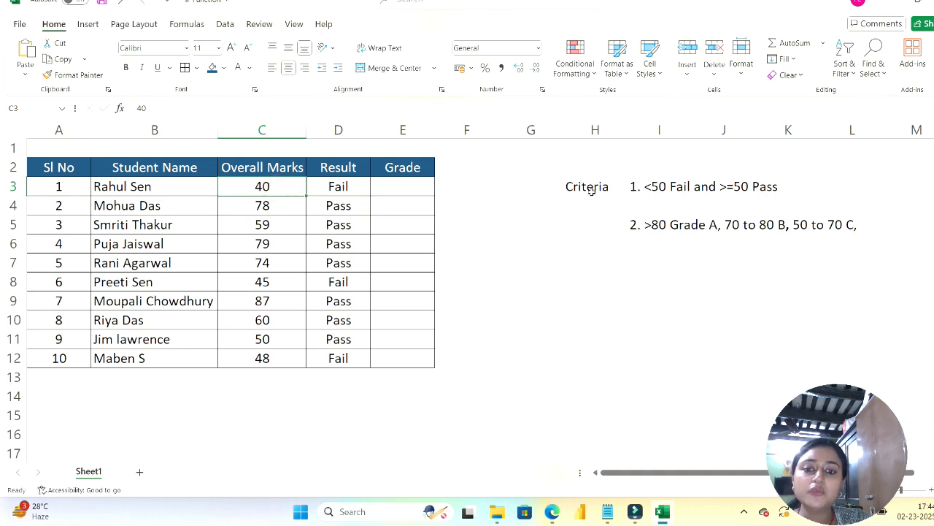
{"action": "left_click_drag", "start_coordinate": [287, 187], "coordinate": [347, 182]}
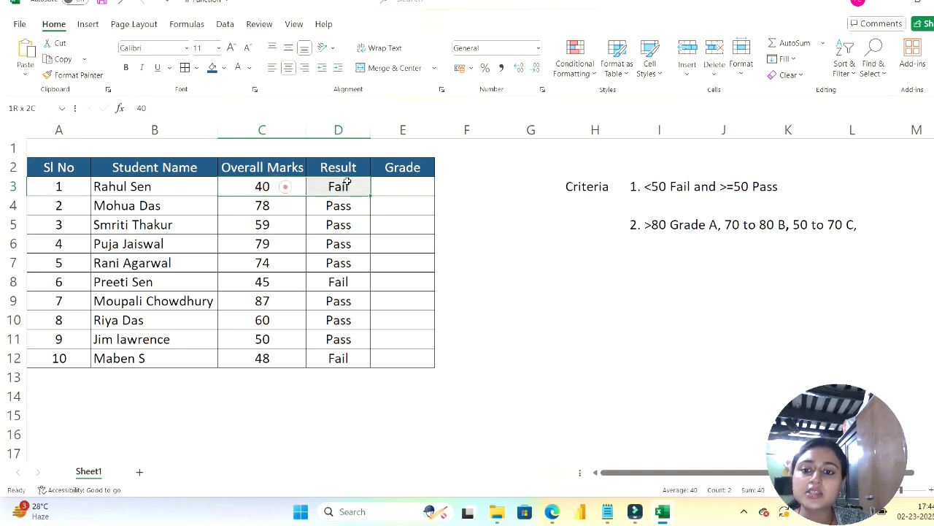
{"action": "left_click", "coordinate": [224, 68]}
{"action": "left_click", "coordinate": [261, 253]}
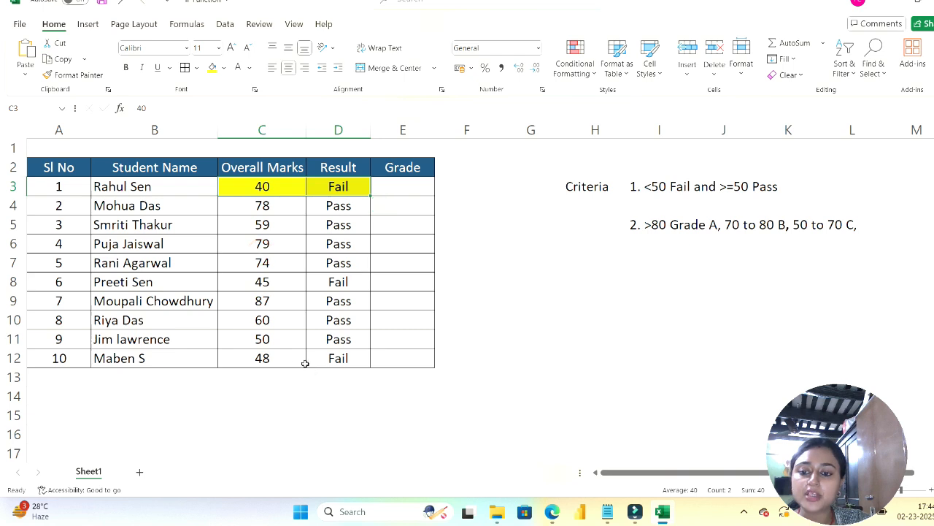
{"action": "left_click", "coordinate": [276, 282]}
{"action": "left_click_drag", "start_coordinate": [277, 281], "coordinate": [338, 282]}
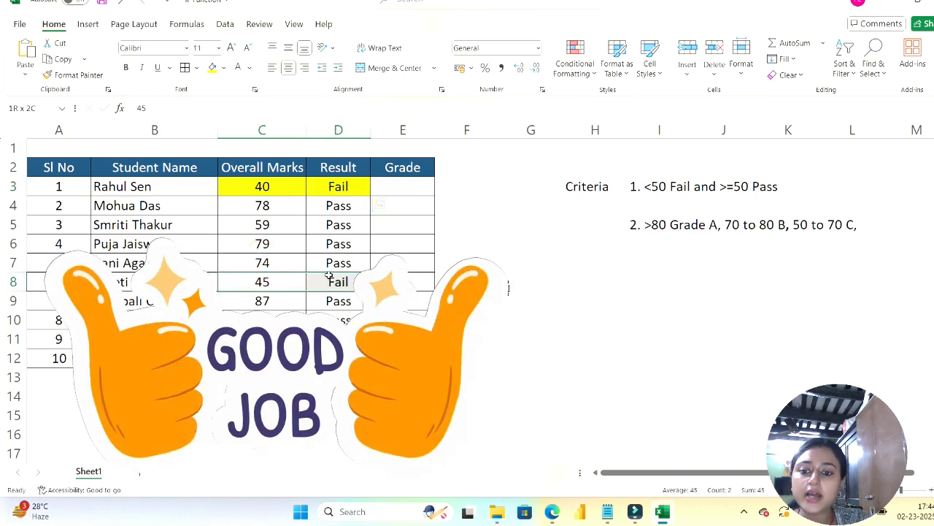
{"action": "left_click", "coordinate": [212, 68]}
{"action": "left_click_drag", "start_coordinate": [267, 359], "coordinate": [338, 359]}
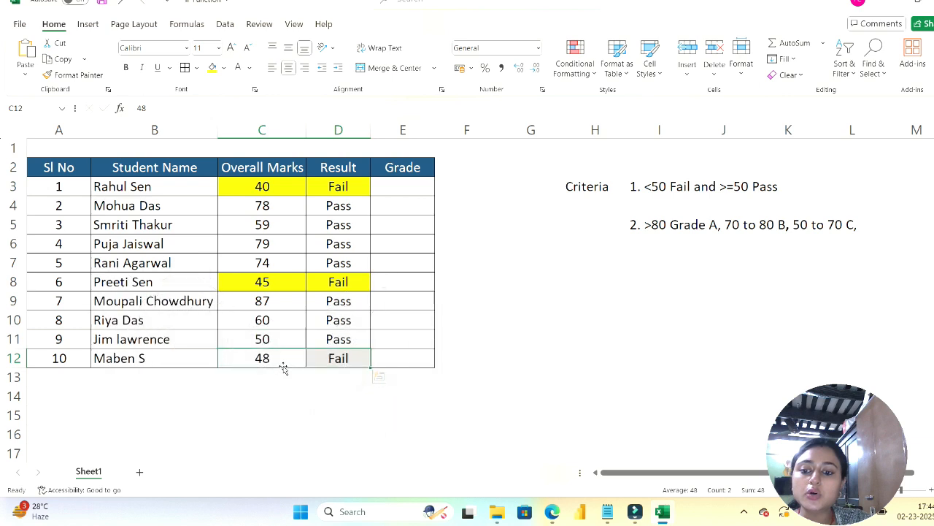
{"action": "left_click", "coordinate": [211, 68]}
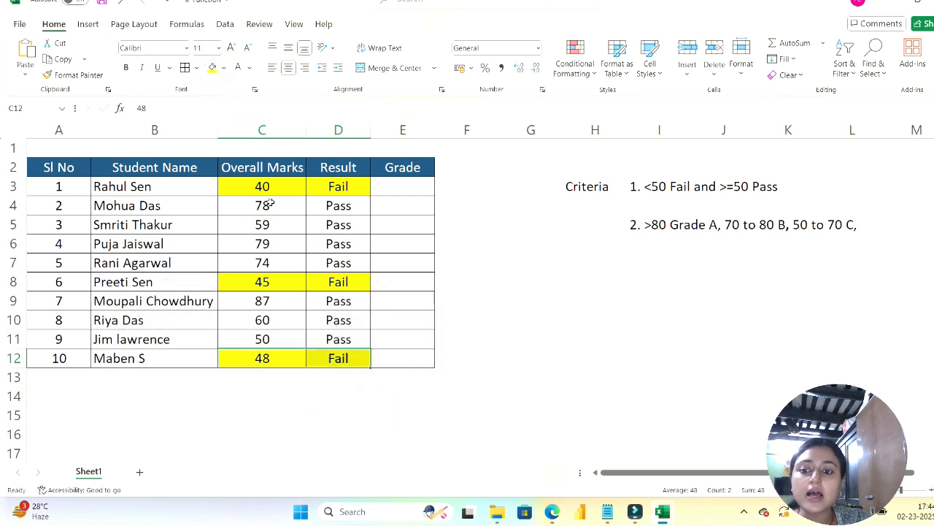
Step: Review the IF formula in D3, compare the Result column with the overall marks, and look over the Grade column
{"action": "left_click_drag", "start_coordinate": [267, 206], "coordinate": [276, 259]}
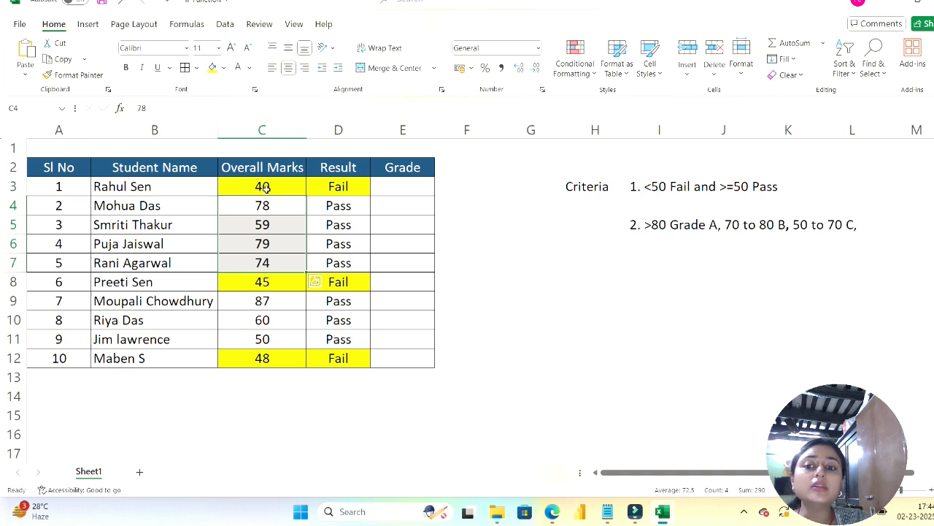
{"action": "left_click", "coordinate": [333, 188]}
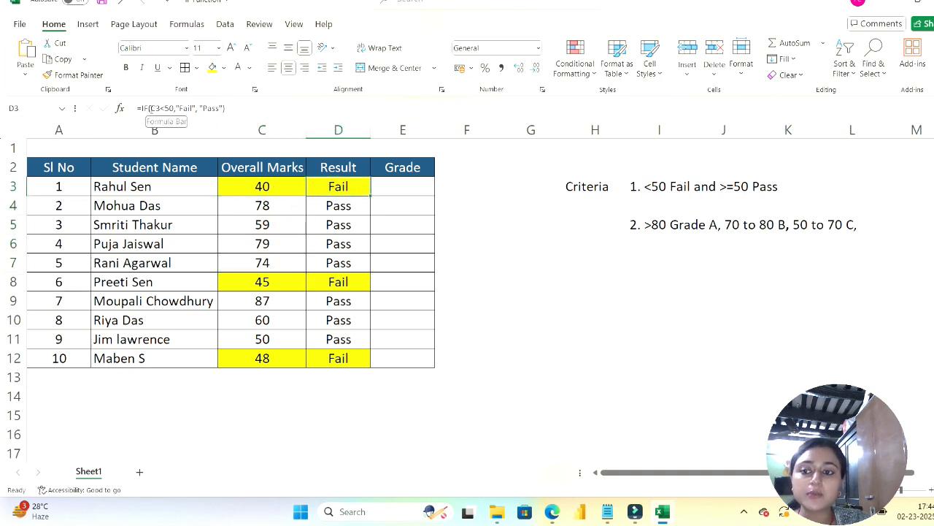
{"action": "left_click", "coordinate": [153, 108]}
{"action": "left_click_drag", "start_coordinate": [153, 108], "coordinate": [175, 108]}
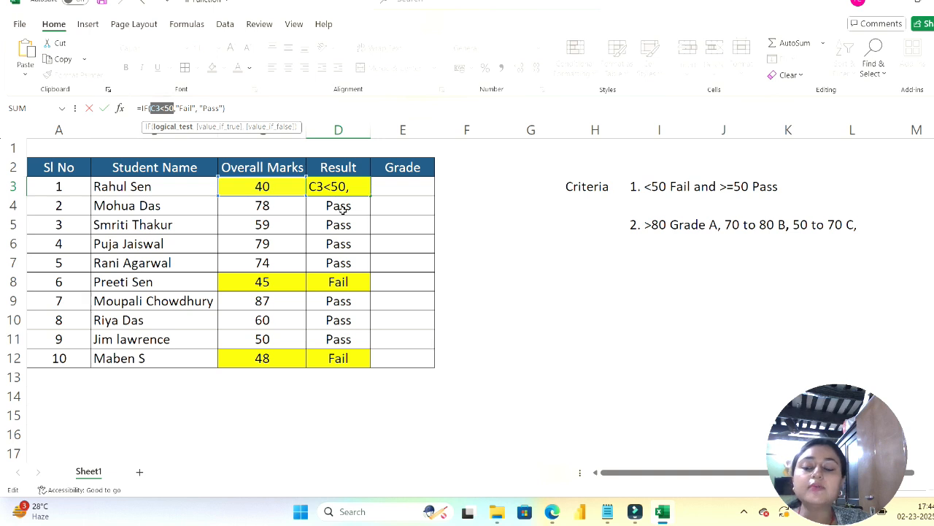
{"action": "key", "text": "Return"}
{"action": "left_click_drag", "start_coordinate": [342, 208], "coordinate": [350, 355]}
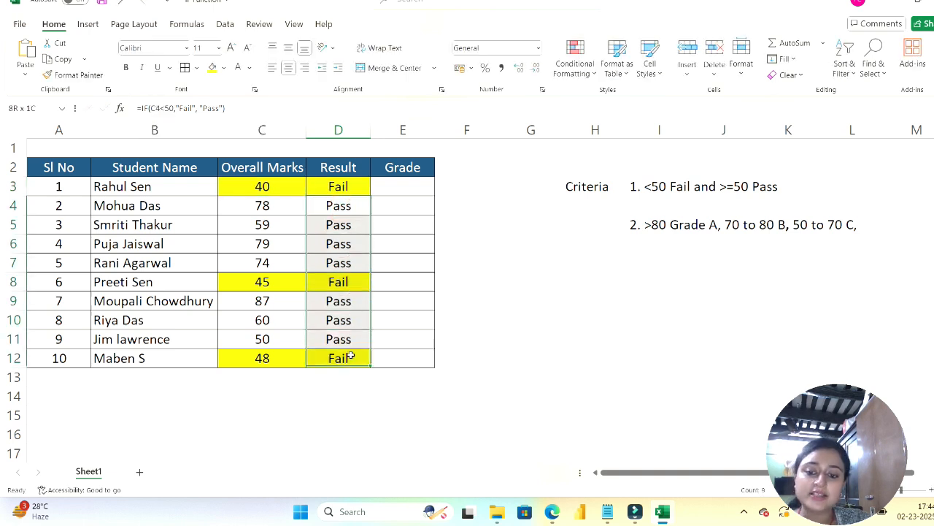
{"action": "left_click_drag", "start_coordinate": [278, 167], "coordinate": [349, 351]}
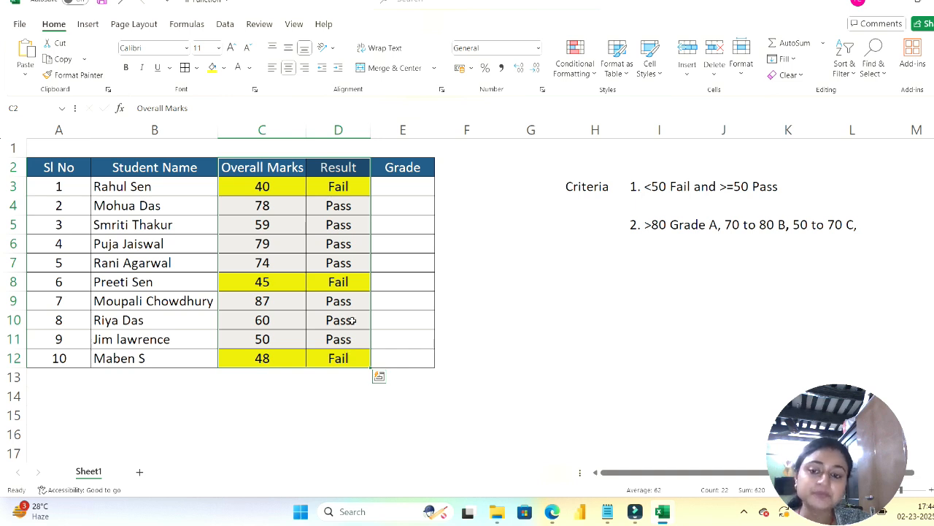
{"action": "left_click", "coordinate": [341, 186]}
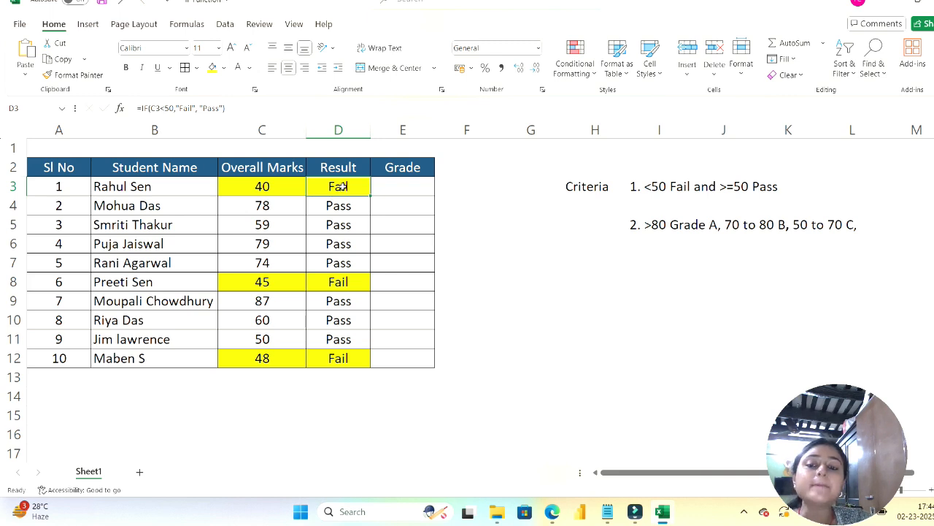
{"action": "left_click", "coordinate": [409, 128]}
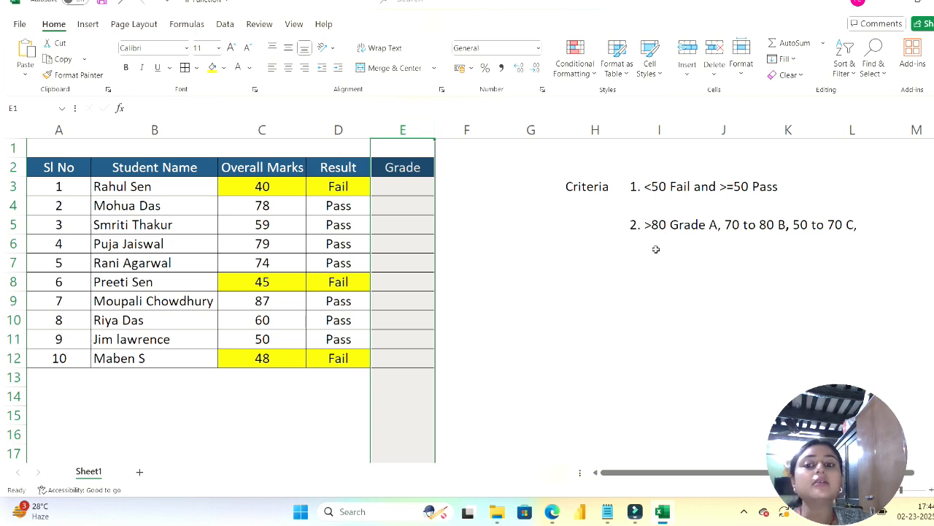
{"action": "left_click", "coordinate": [352, 186]}
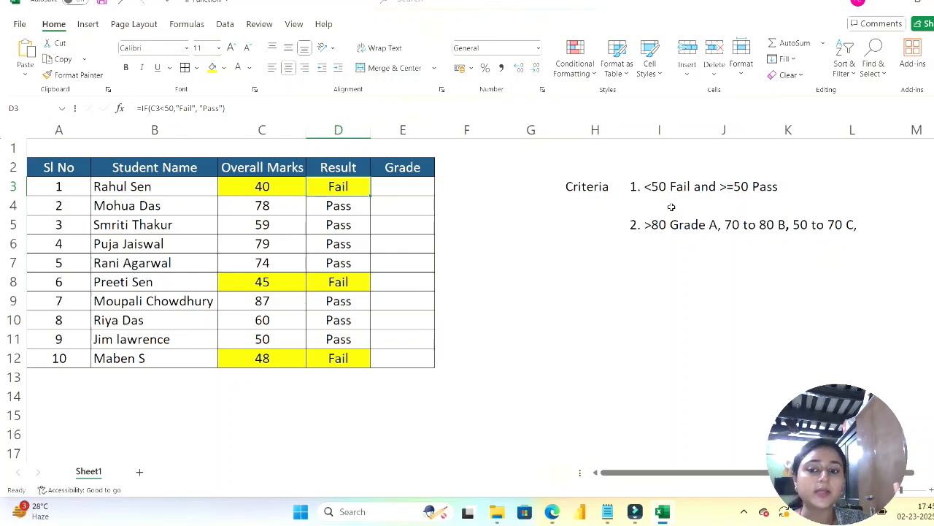
{"action": "left_click", "coordinate": [406, 184]}
{"action": "left_click_drag", "start_coordinate": [407, 184], "coordinate": [409, 358]}
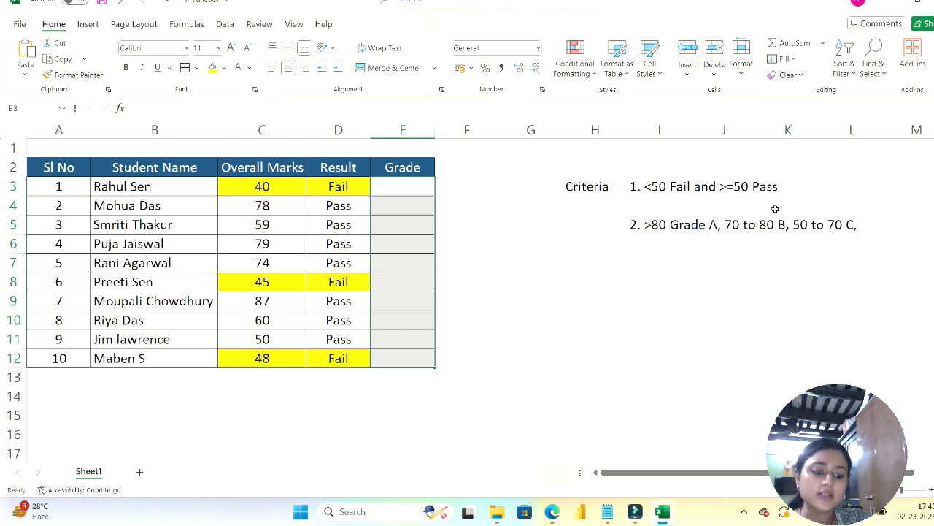
Step: Start an IFS formula in the first Grade cell, E3, that returns "A" when C3>80
{"action": "left_click", "coordinate": [402, 186]}
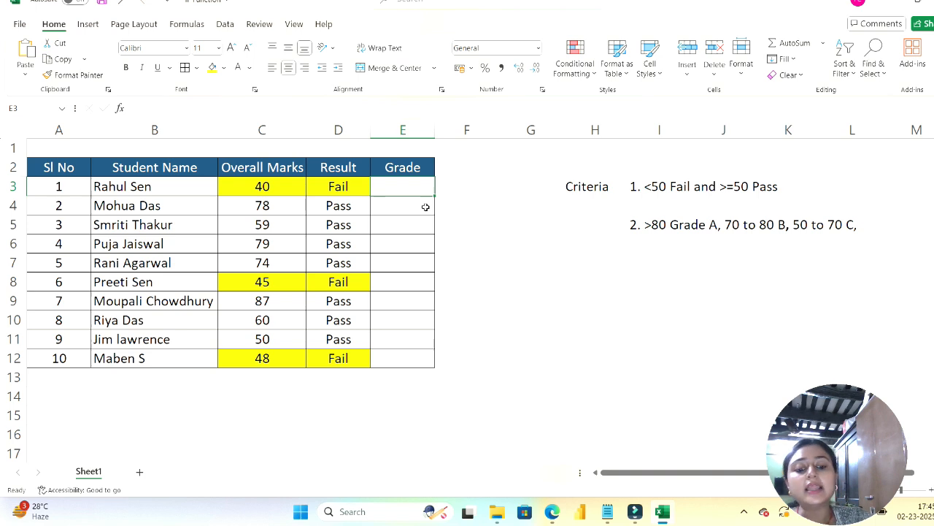
{"action": "type", "text": "="}
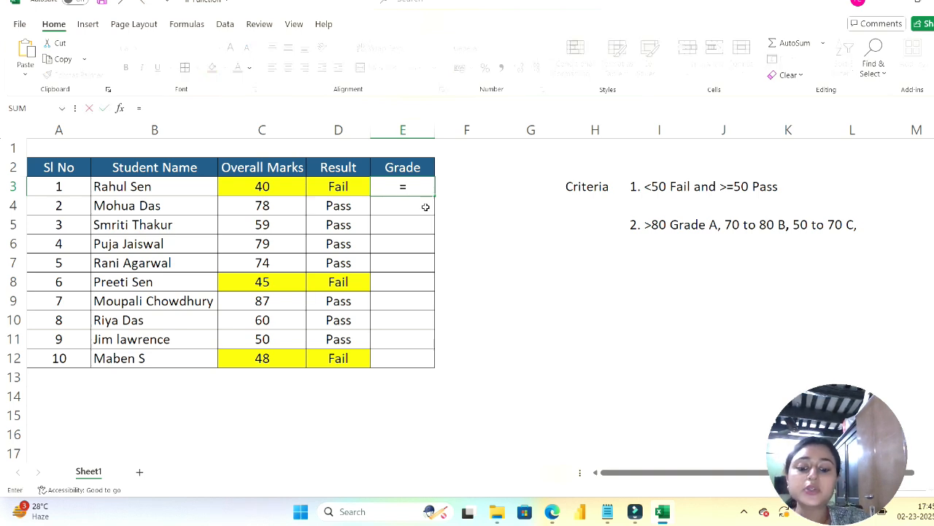
{"action": "type", "text": "ifs"}
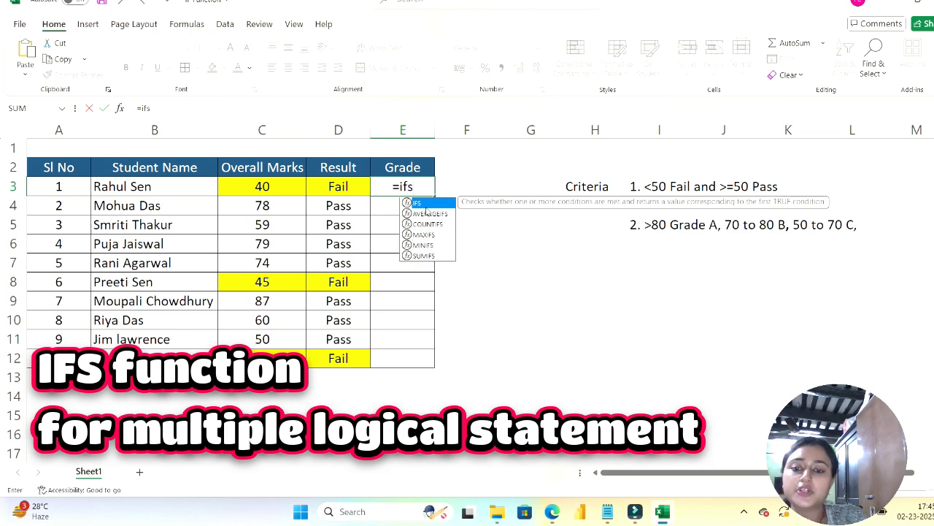
{"action": "key", "text": "Tab"}
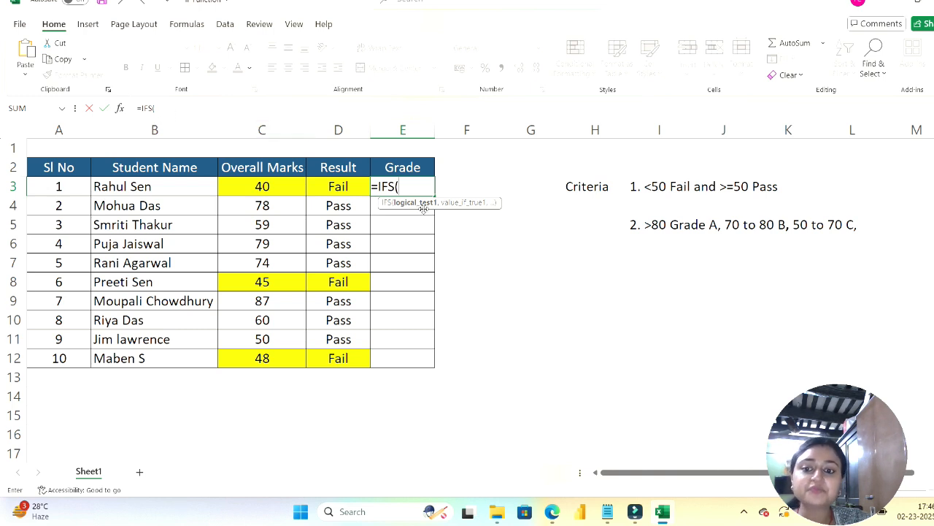
{"action": "left_click", "coordinate": [281, 188]}
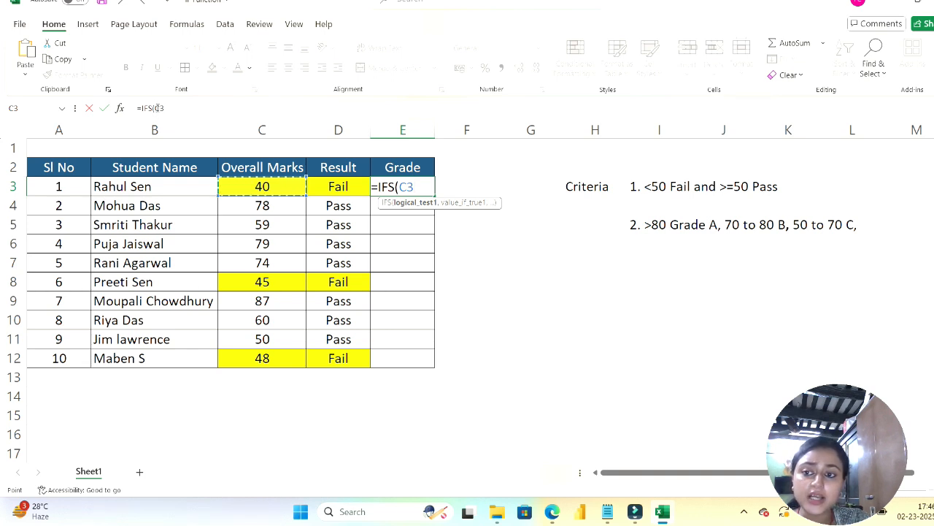
{"action": "left_click", "coordinate": [157, 107]}
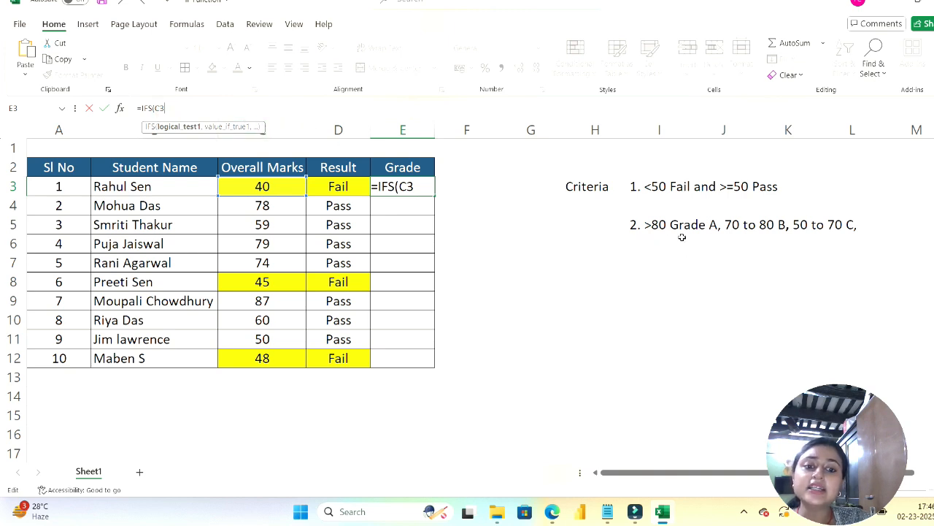
{"action": "type", "text": ">80"}
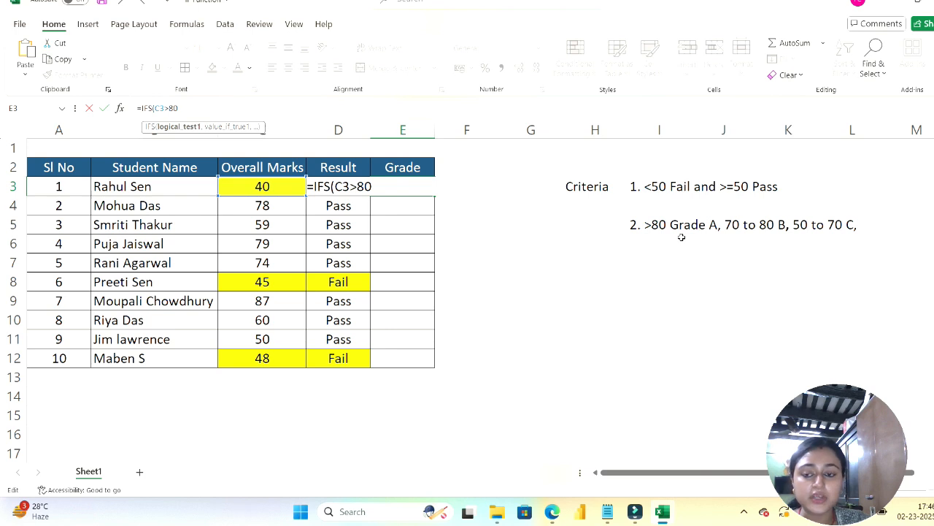
{"action": "type", "text": ","}
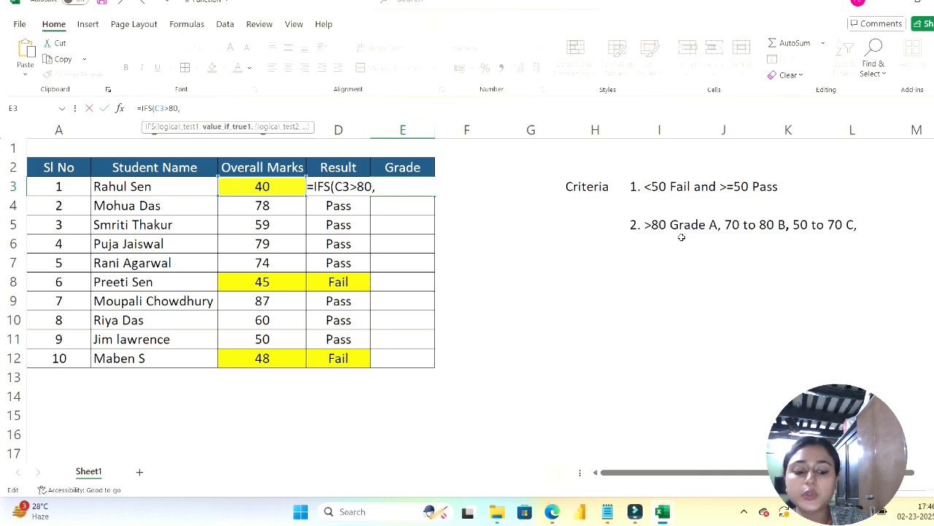
{"action": "type", "text": "\"A\","}
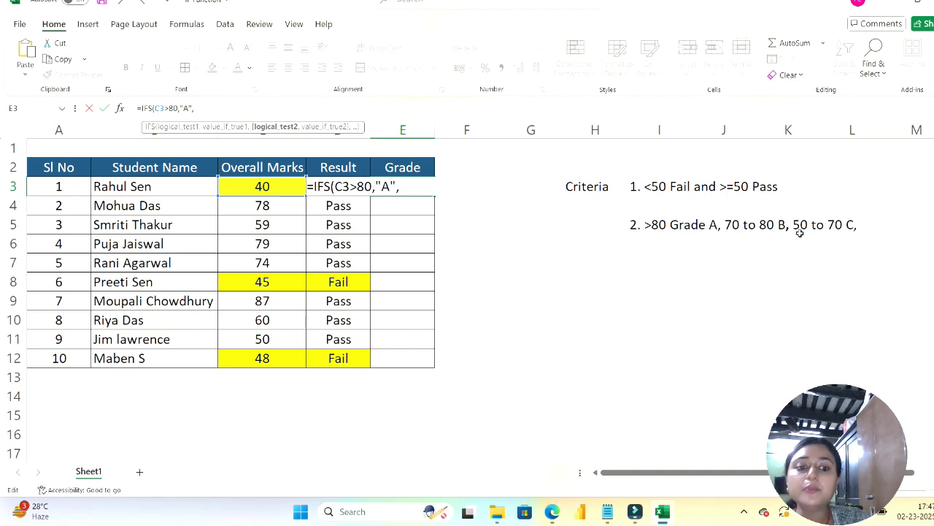
Step: Add a second condition to the IFS formula in E3 that returns "B" when C3>69
{"action": "left_click", "coordinate": [273, 188]}
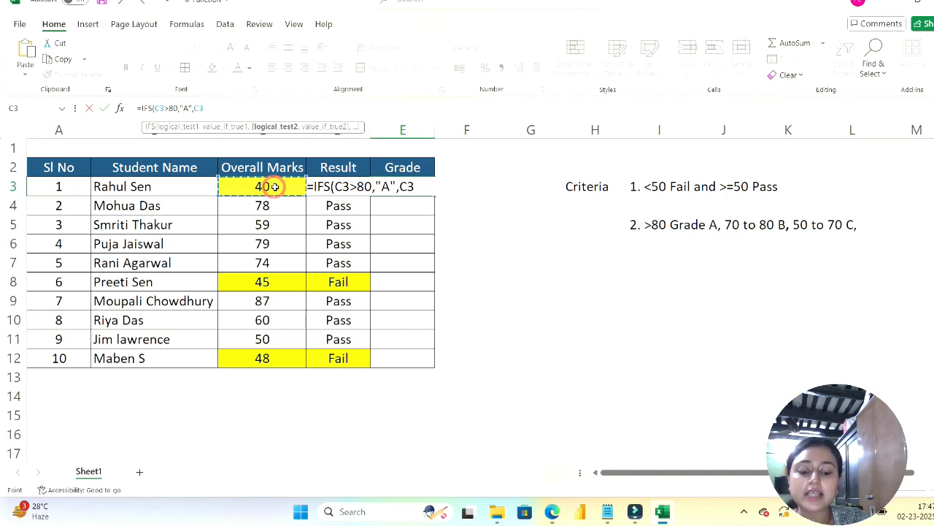
{"action": "type", "text": ">"}
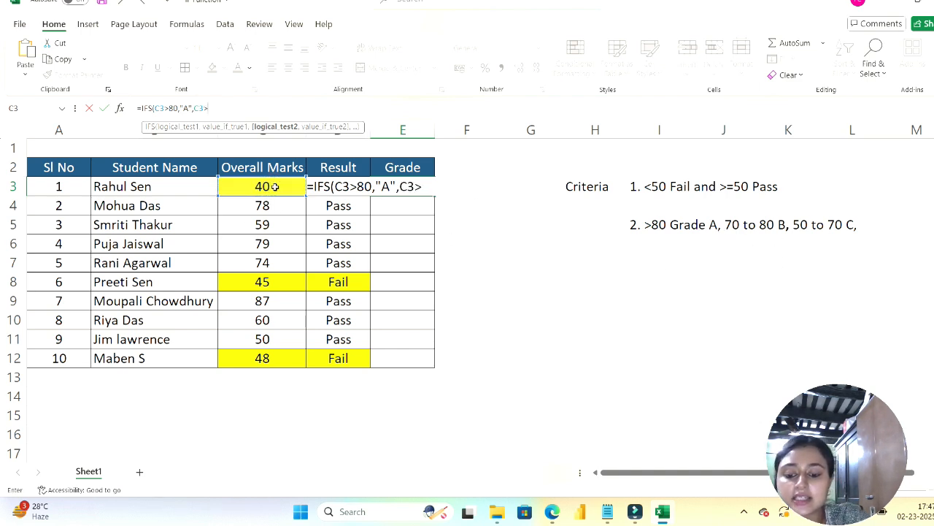
{"action": "type", "text": "69"}
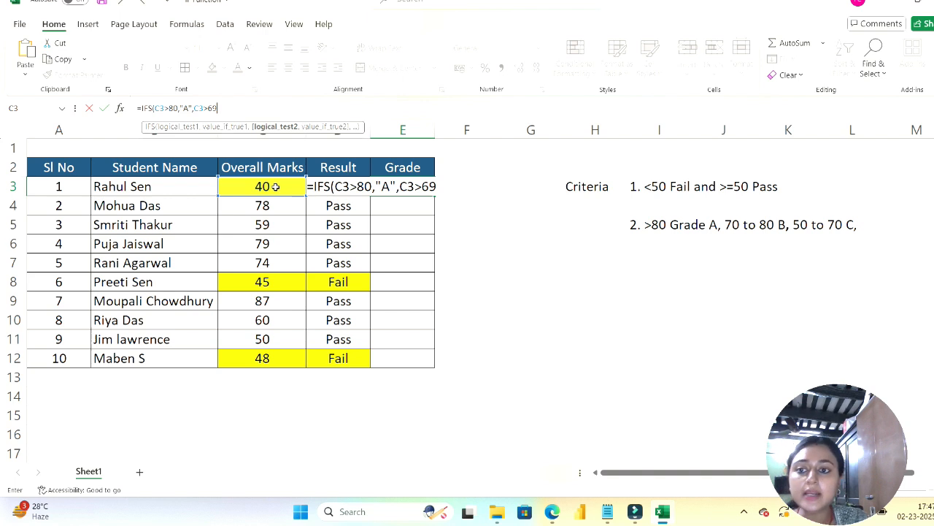
{"action": "type", "text": ",\"B"}
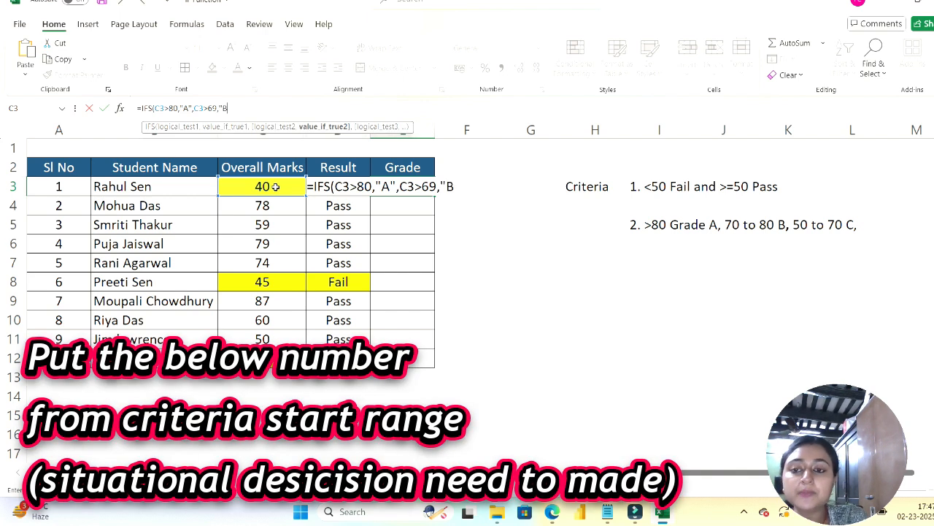
{"action": "type", "text": "\","}
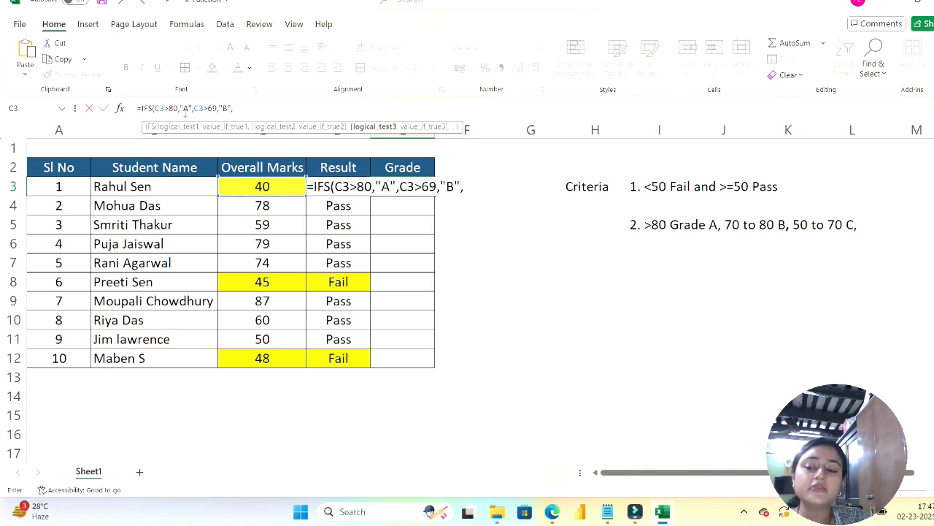
Step: Add a third condition to the IFS formula in E3 that returns "C" when C3>49
{"action": "left_click", "coordinate": [245, 108]}
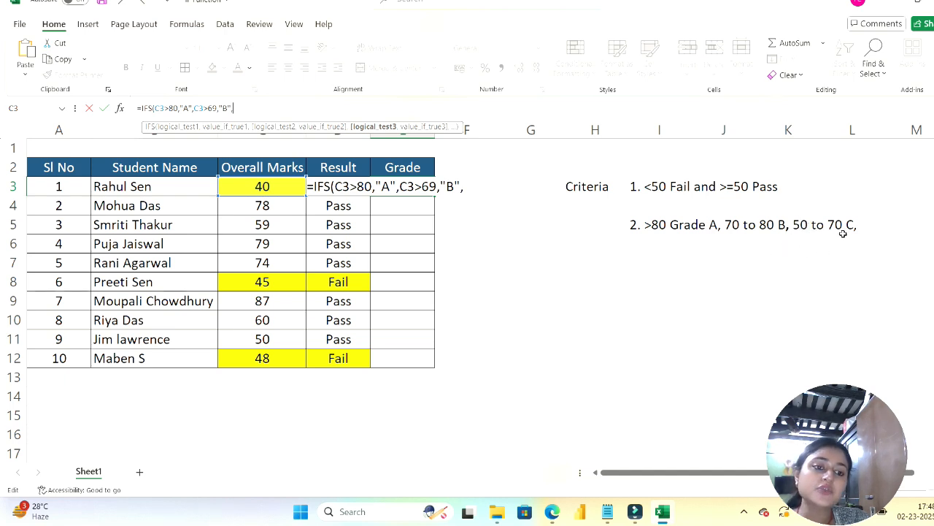
{"action": "left_click", "coordinate": [281, 188]}
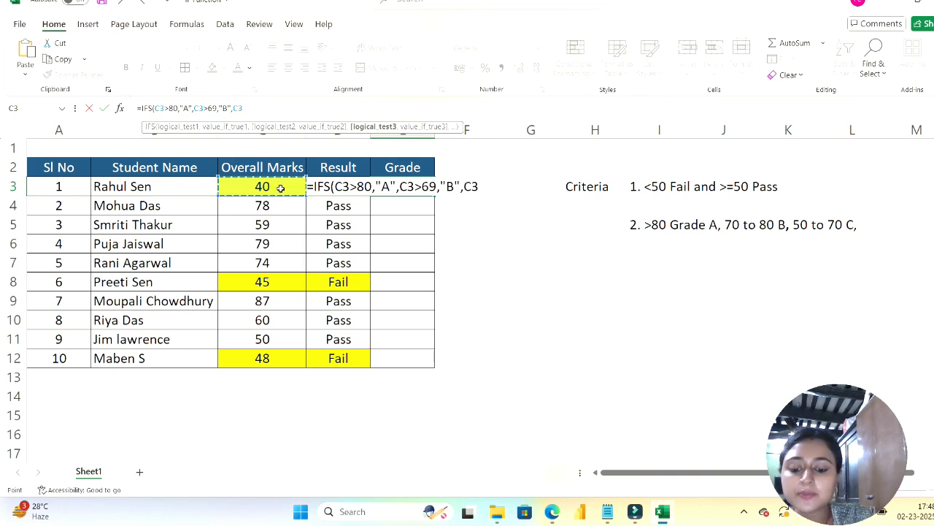
{"action": "type", "text": ">"}
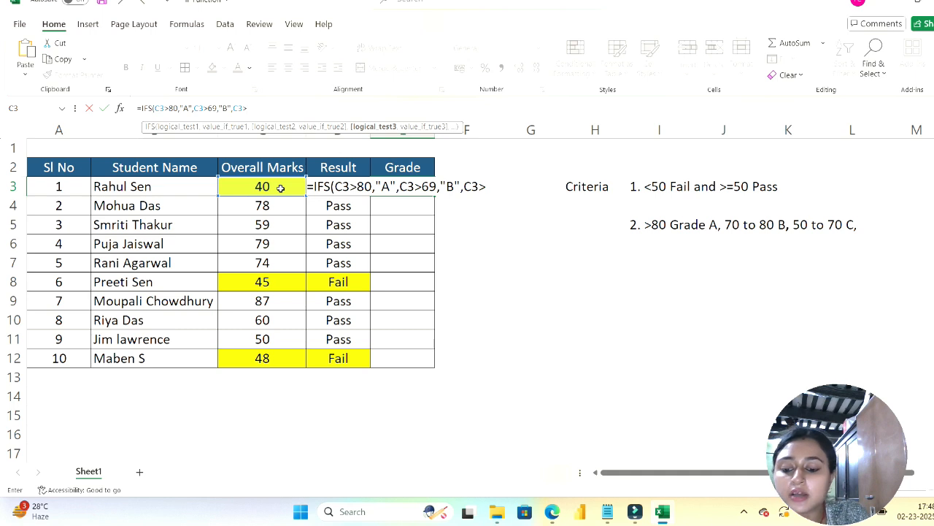
{"action": "type", "text": "49"}
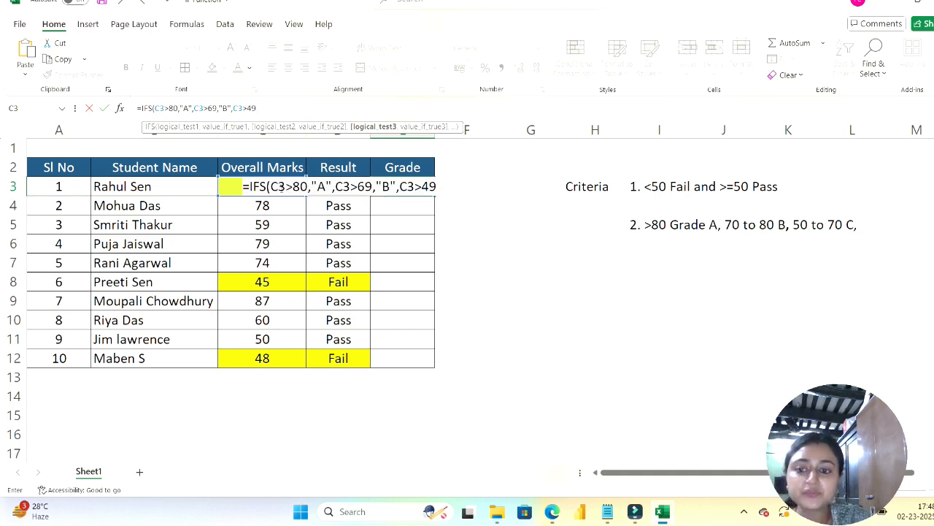
{"action": "type", "text": ",\"C"}
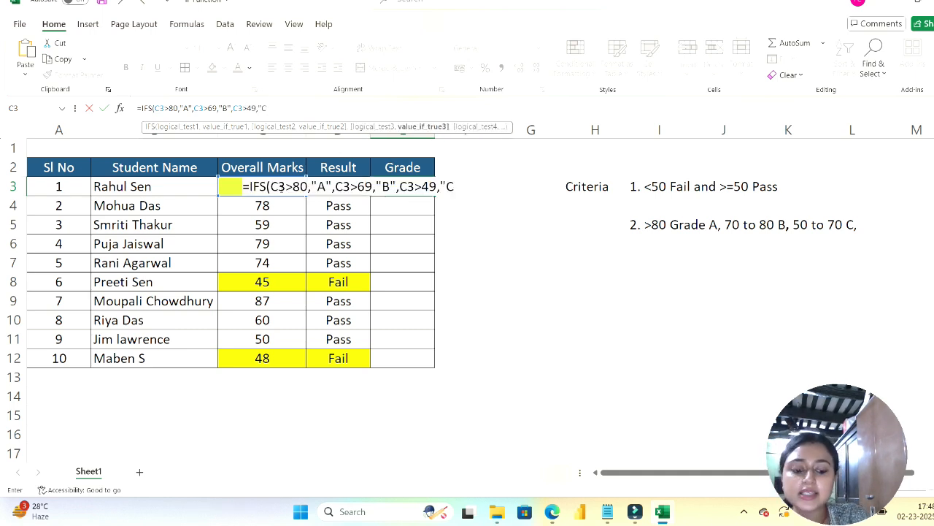
{"action": "type", "text": "\",<"}
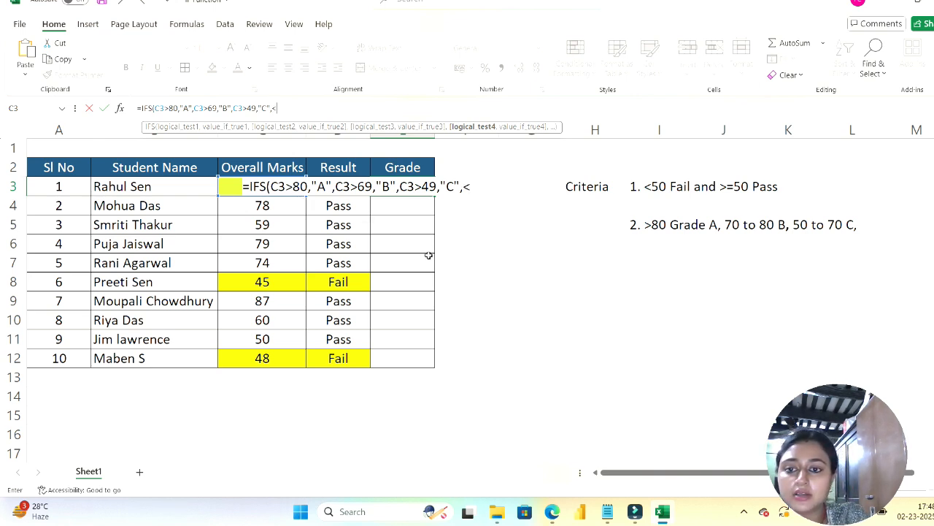
{"action": "type", "text": "\""}
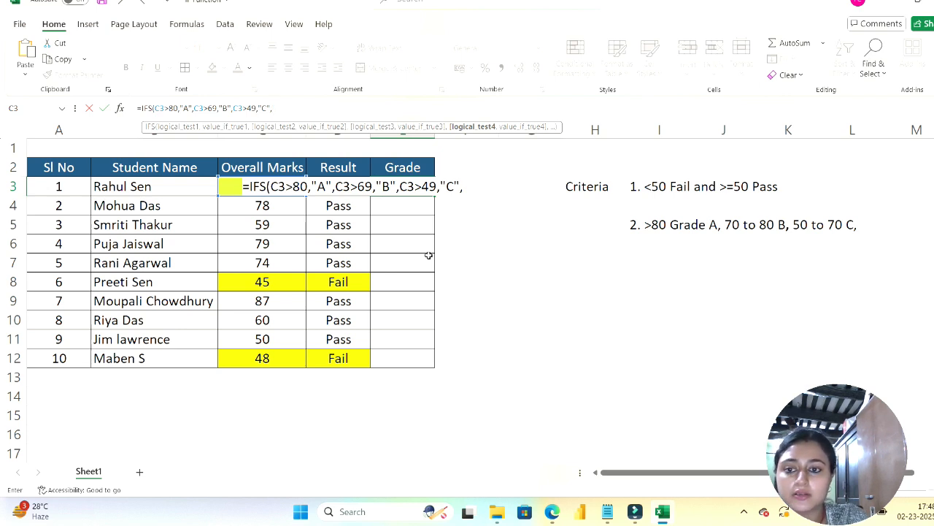
Step: Complete the IFS formula in E3 with a fourth condition that returns "Fail" when C3<50, and enter it
{"action": "left_click", "coordinate": [226, 186]}
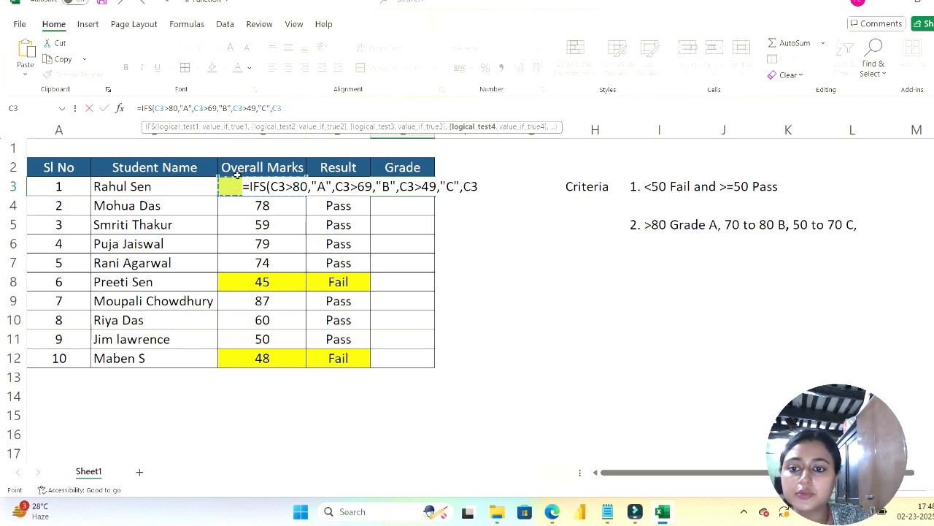
{"action": "type", "text": "<"}
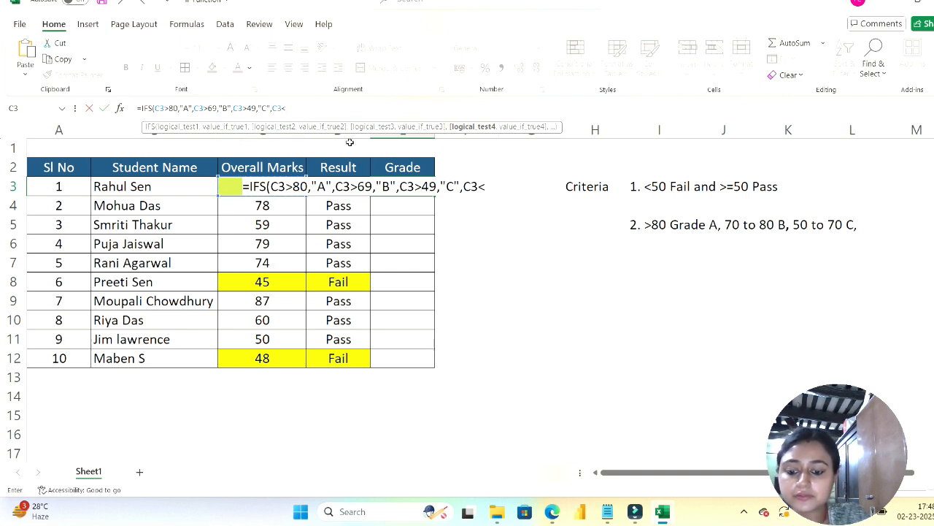
{"action": "type", "text": "50"}
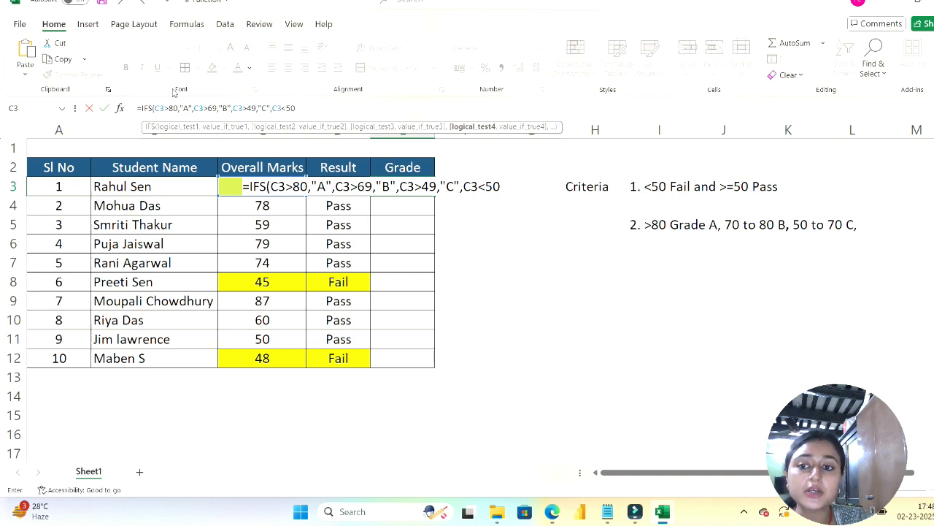
{"action": "left_click_drag", "start_coordinate": [233, 108], "coordinate": [267, 108]}
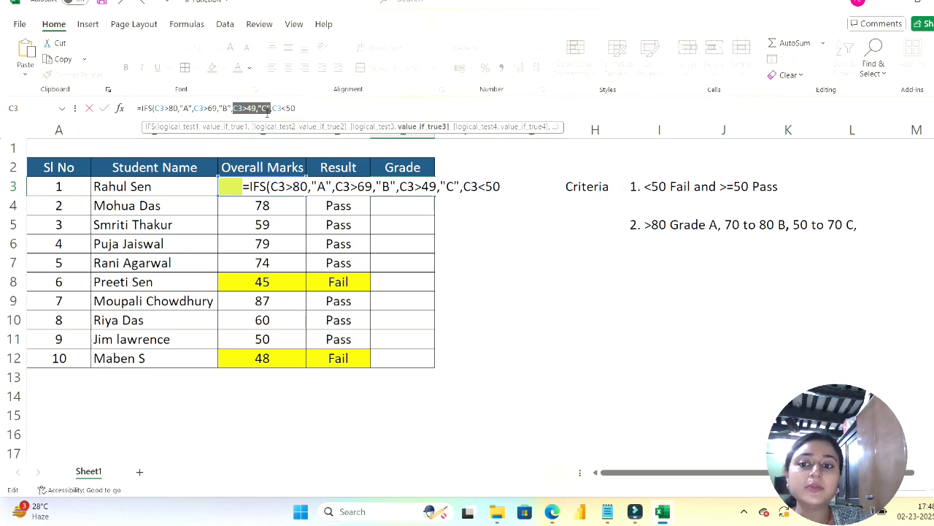
{"action": "left_click", "coordinate": [304, 107]}
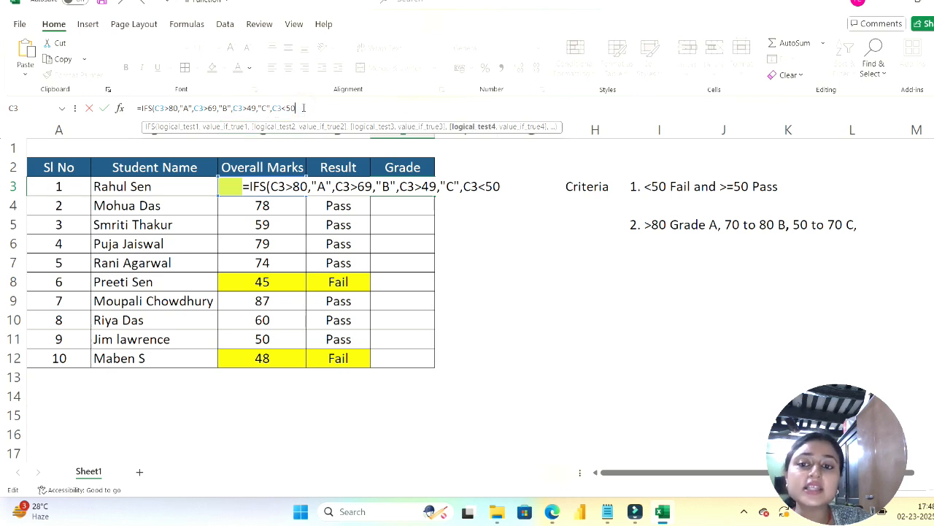
{"action": "type", "text": ",\"F"}
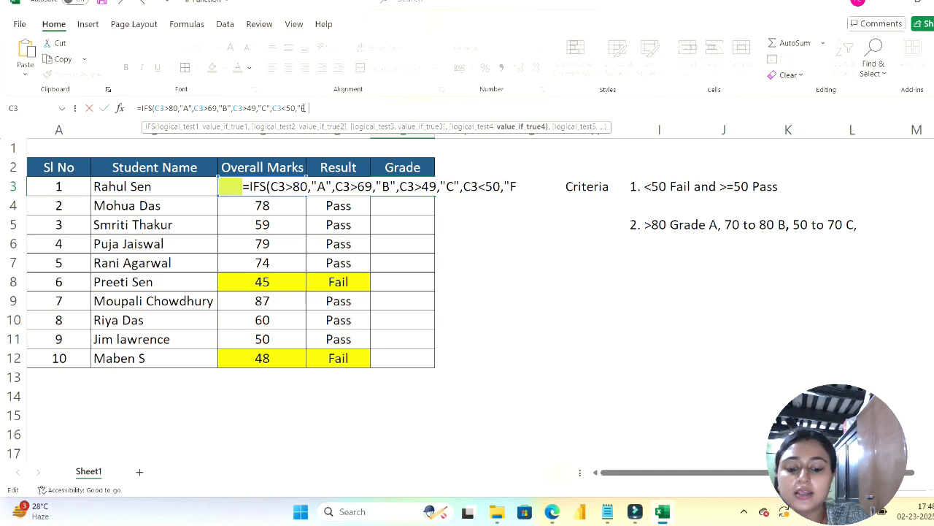
{"action": "type", "text": "ail\")"}
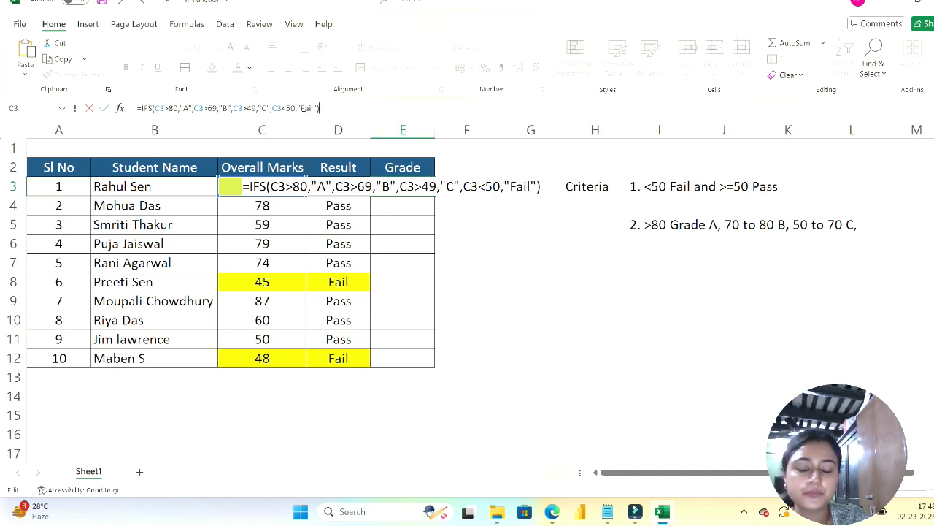
{"action": "key", "text": "Return"}
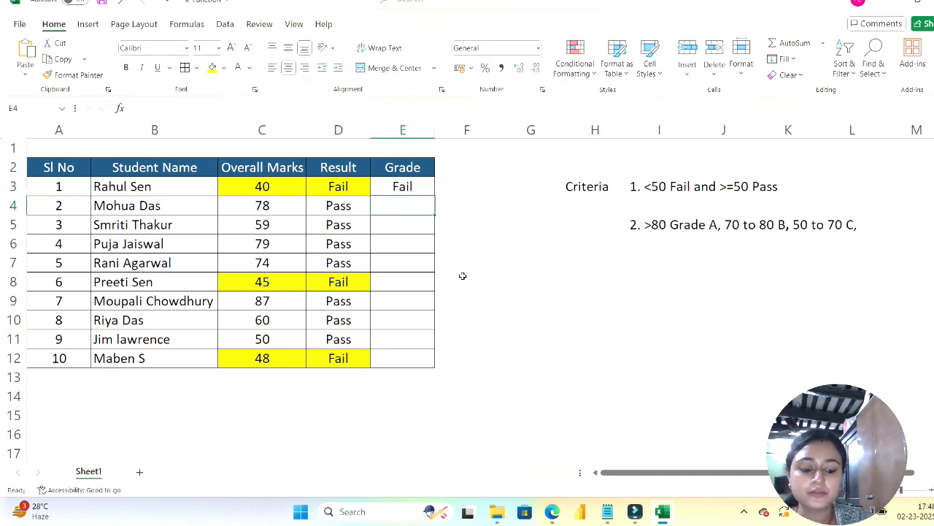
Step: Fill the IFS formula from E3 down the Grade column to E12
{"action": "key", "text": "Left"}
{"action": "key", "text": "ctrl+Right"}
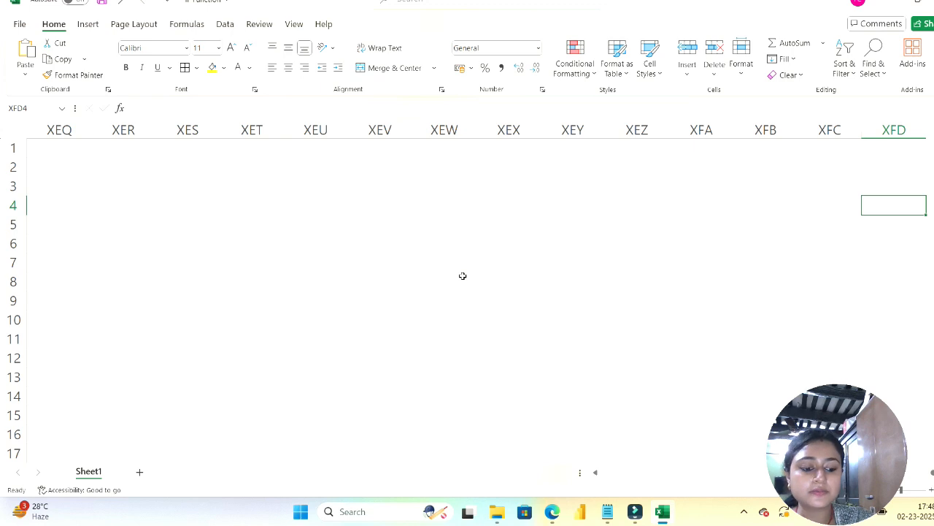
{"action": "key", "text": "ctrl+Left"}
{"action": "left_click", "coordinate": [420, 361]}
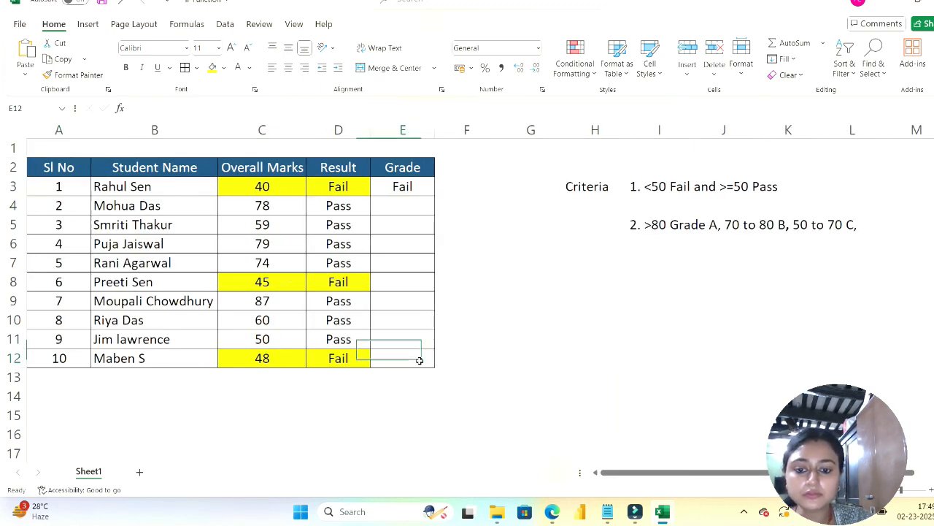
{"action": "left_click_drag", "start_coordinate": [420, 360], "coordinate": [417, 187]}
{"action": "key", "text": "ctrl+d"}
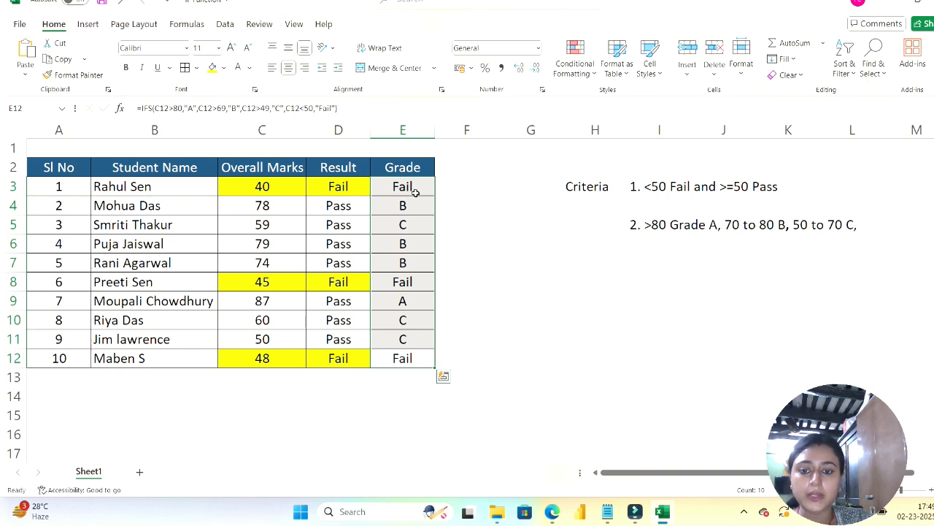
Step: Highlight the "Fail" grade cells E3, E8 and E12 with yellow fill
{"action": "left_click", "coordinate": [373, 187]}
{"action": "left_click", "coordinate": [387, 281]}
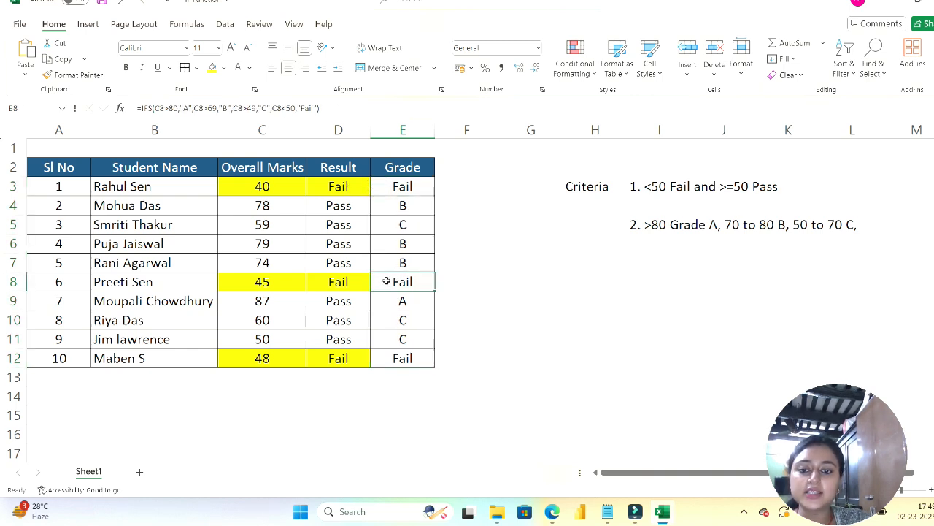
{"action": "left_click", "coordinate": [400, 191], "text": "ctrl"}
{"action": "left_click", "coordinate": [403, 351], "text": "ctrl"}
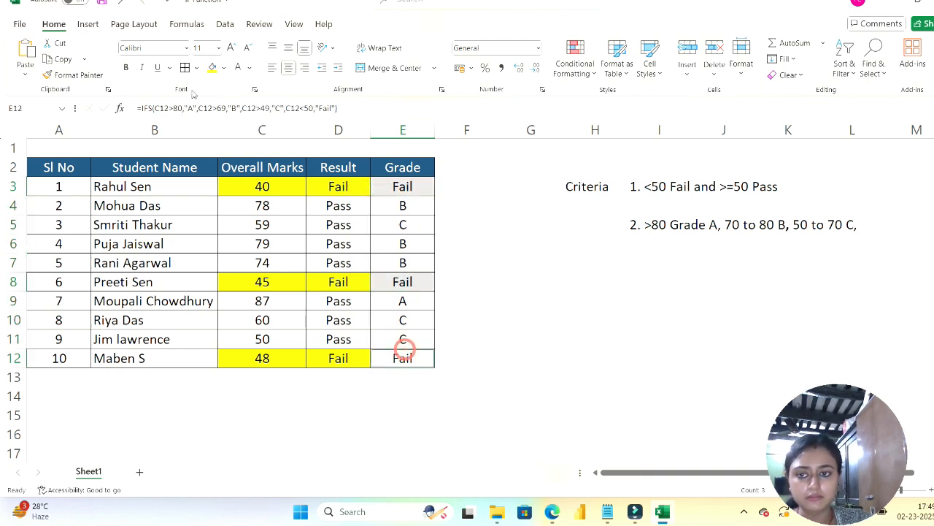
{"action": "left_click", "coordinate": [213, 67]}
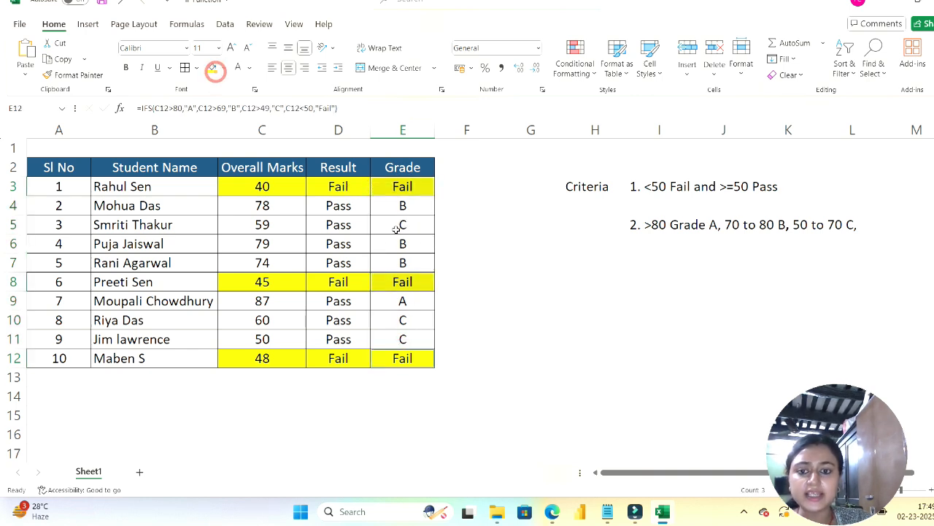
Step: Highlight the grade A student's whole table row, A9:E9, with light green fill
{"action": "left_click", "coordinate": [292, 208]}
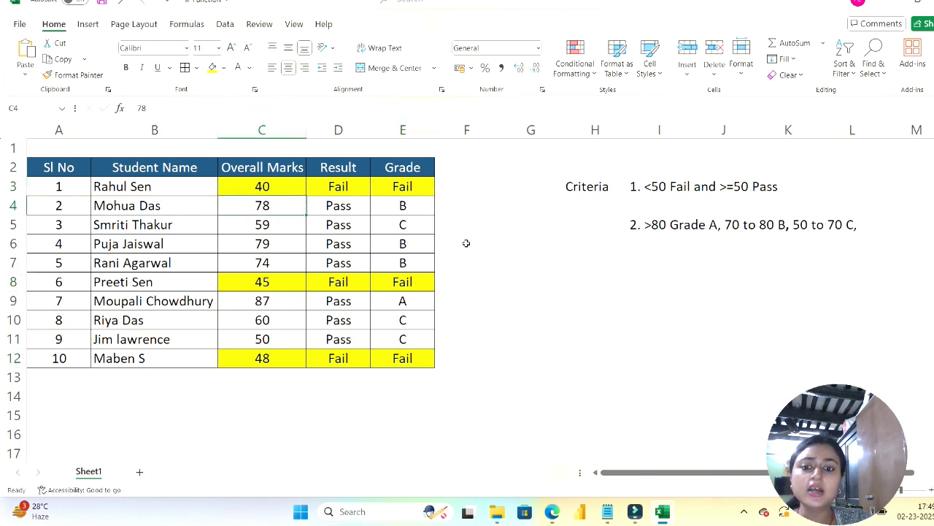
{"action": "left_click", "coordinate": [412, 303]}
{"action": "left_click_drag", "start_coordinate": [292, 300], "coordinate": [398, 301]}
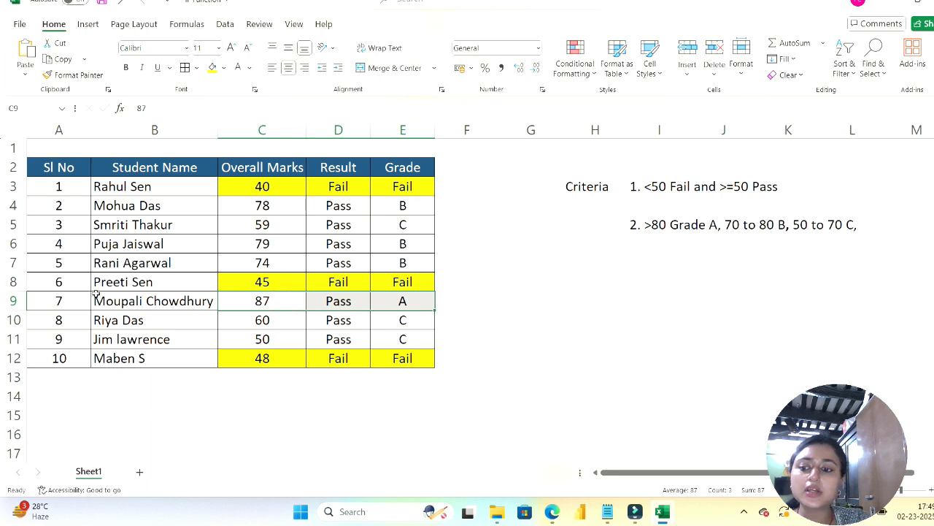
{"action": "left_click_drag", "start_coordinate": [53, 300], "coordinate": [392, 303]}
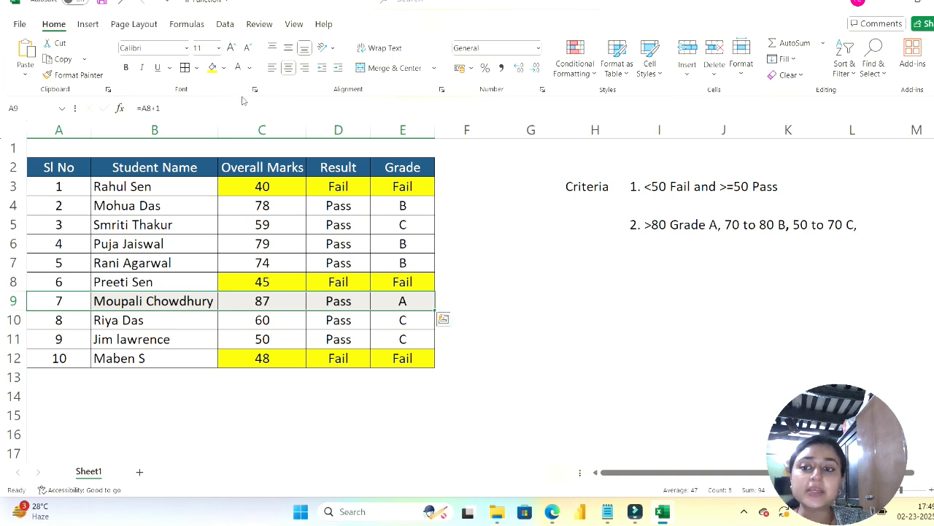
{"action": "left_click", "coordinate": [223, 68]}
{"action": "left_click", "coordinate": [282, 257]}
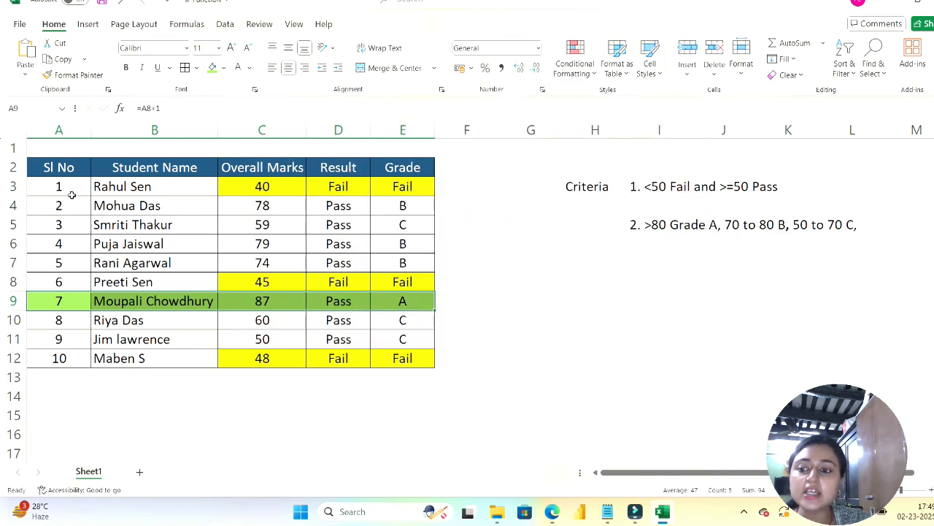
Step: Apply the same light green fill to the table rows A4:E4 and A5:E5
{"action": "left_click_drag", "start_coordinate": [48, 204], "coordinate": [390, 206]}
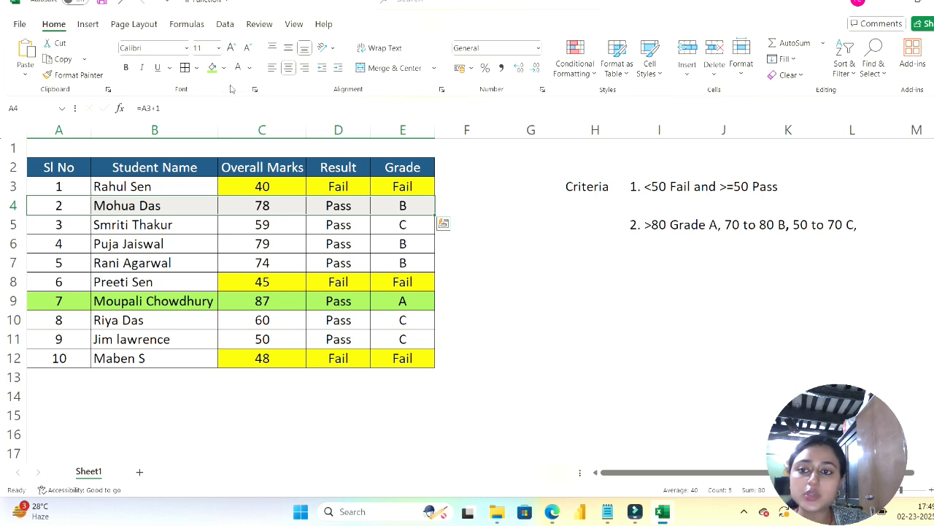
{"action": "left_click", "coordinate": [212, 67]}
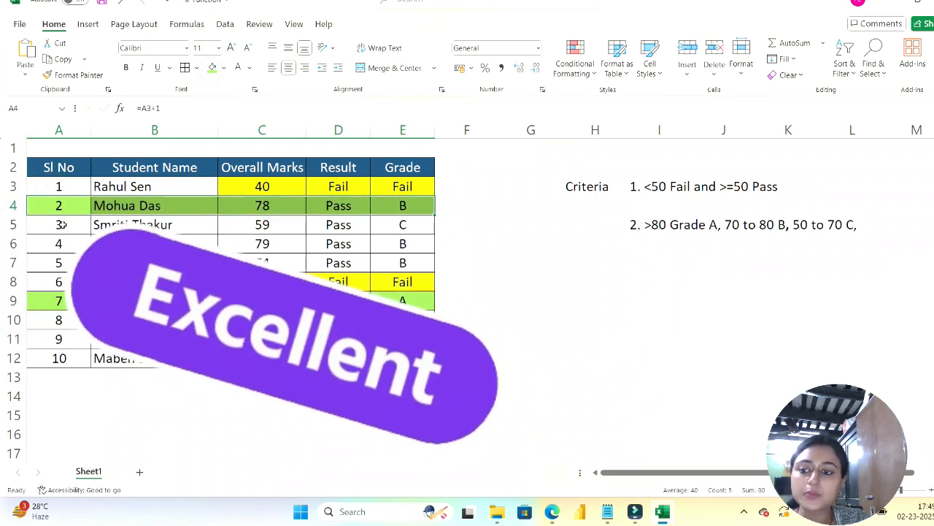
{"action": "left_click_drag", "start_coordinate": [62, 224], "coordinate": [402, 224]}
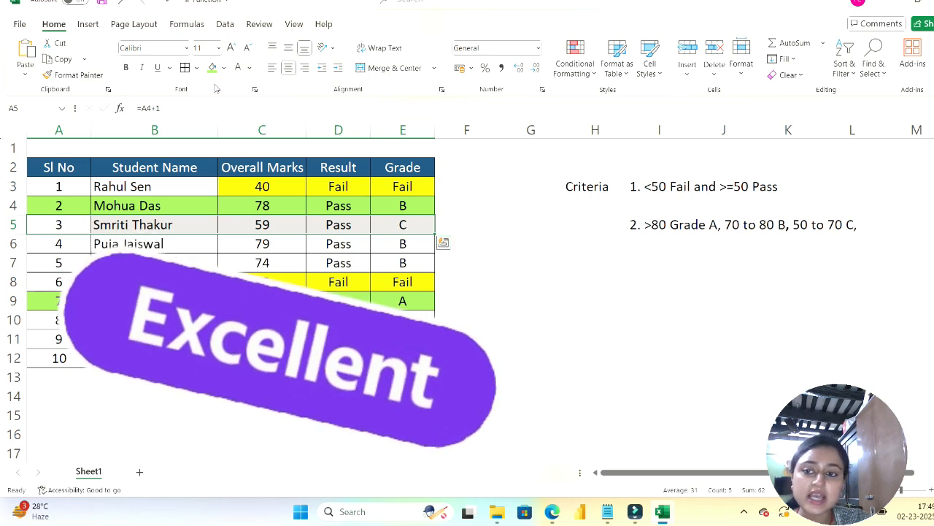
{"action": "left_click", "coordinate": [212, 68]}
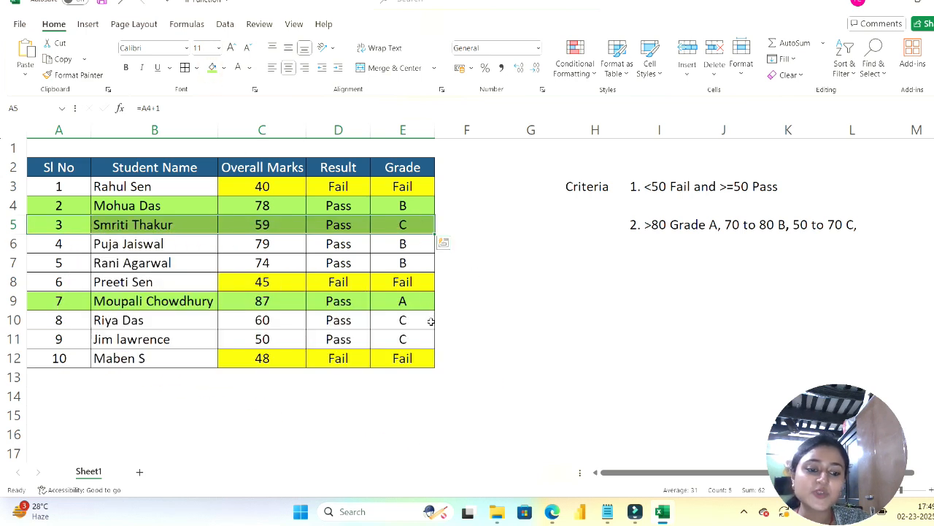